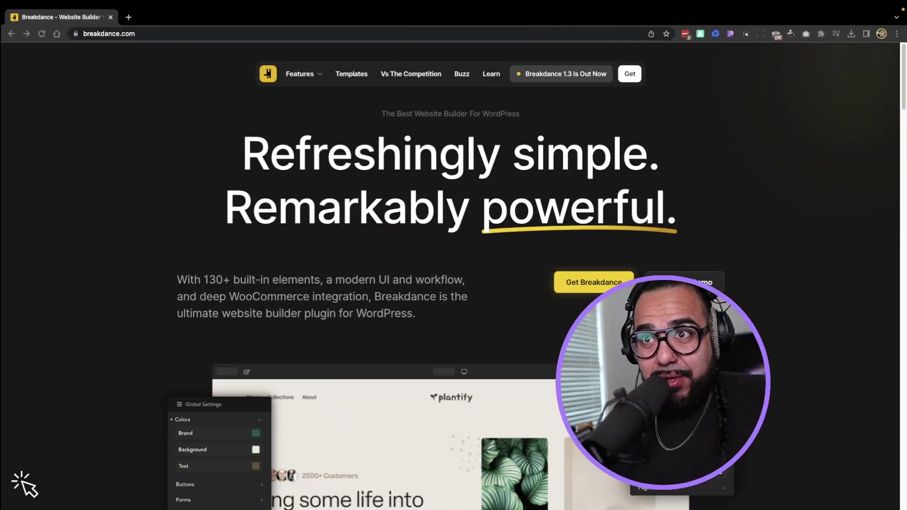
Scroll breakdance.com up and down to watch how the sticky header behaves.
{"action": "scroll", "coordinate": [761, 222], "scroll_direction": "down", "scroll_amount": 8}
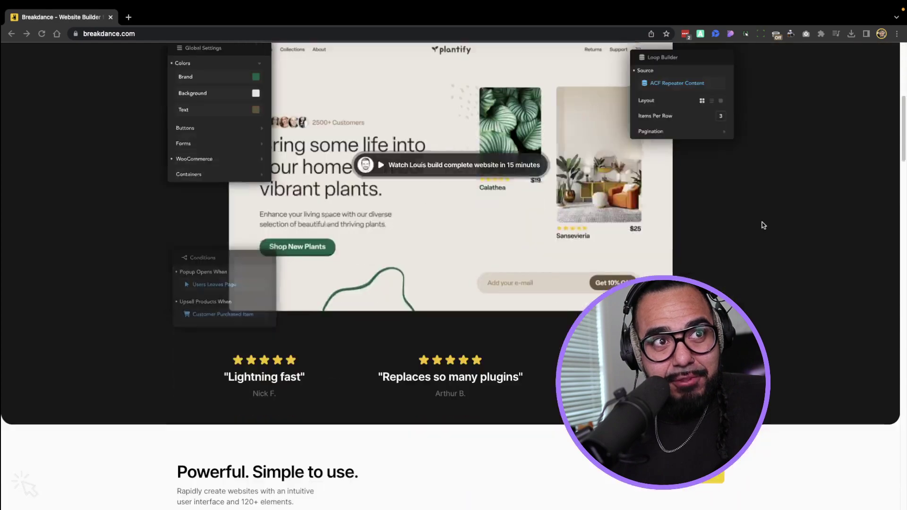
{"action": "scroll", "coordinate": [761, 222], "scroll_direction": "up", "scroll_amount": 8}
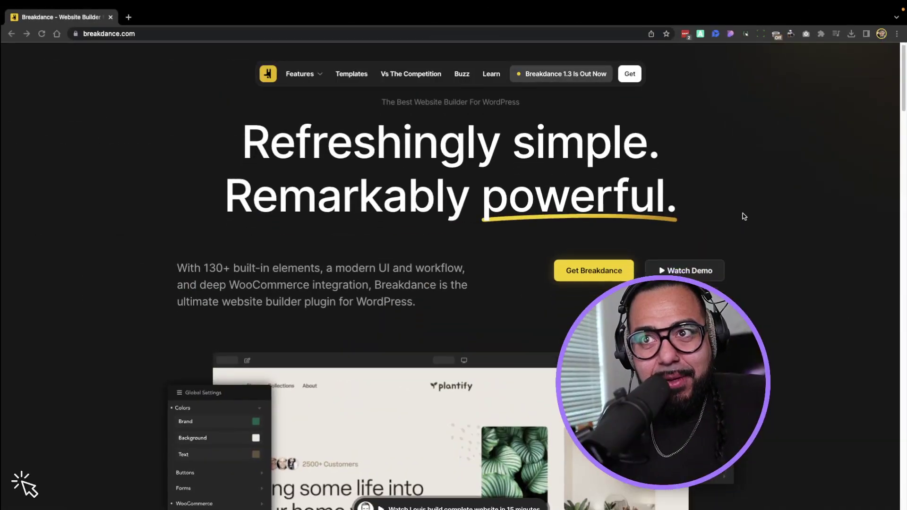
{"action": "scroll", "coordinate": [743, 215], "scroll_direction": "down", "scroll_amount": 5}
{"action": "scroll", "coordinate": [744, 216], "scroll_direction": "up", "scroll_amount": 5}
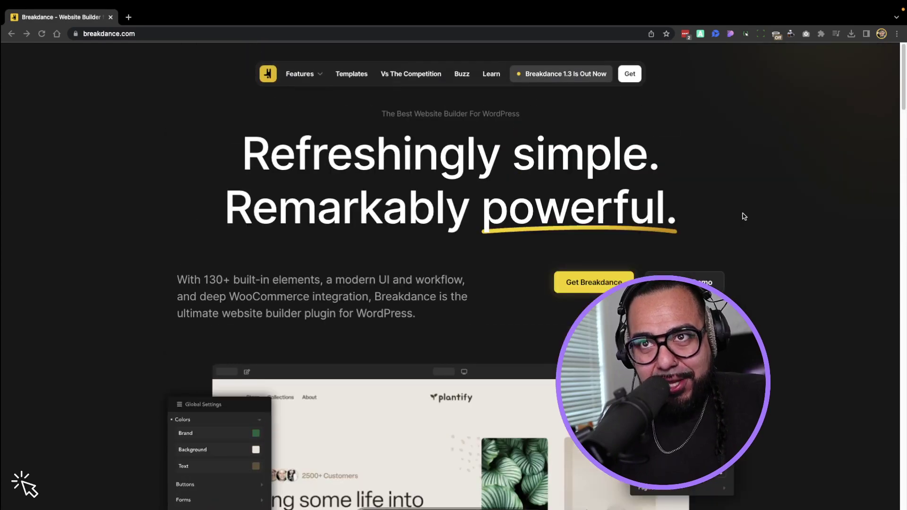
{"action": "scroll", "coordinate": [744, 217], "scroll_direction": "down", "scroll_amount": 5}
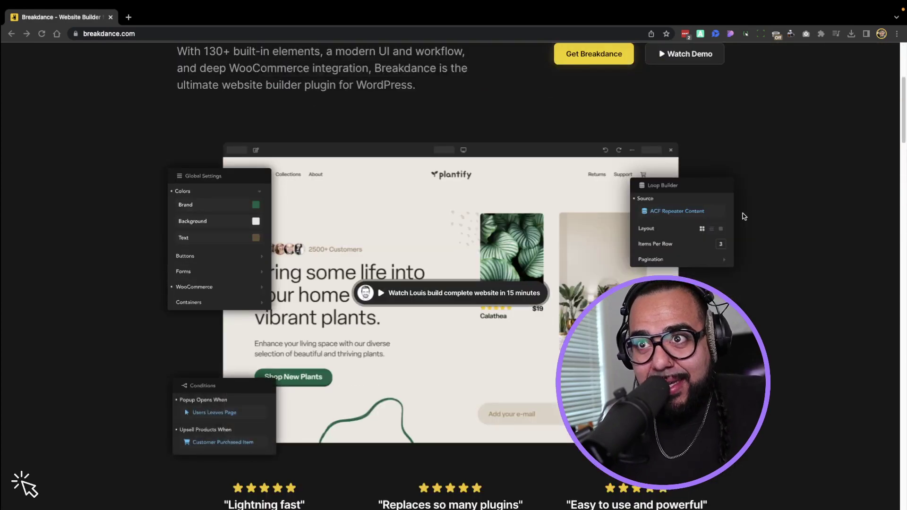
{"action": "scroll", "coordinate": [744, 217], "scroll_direction": "up", "scroll_amount": 5}
{"action": "scroll", "coordinate": [744, 216], "scroll_direction": "down", "scroll_amount": 5}
{"action": "scroll", "coordinate": [743, 216], "scroll_direction": "up", "scroll_amount": 5}
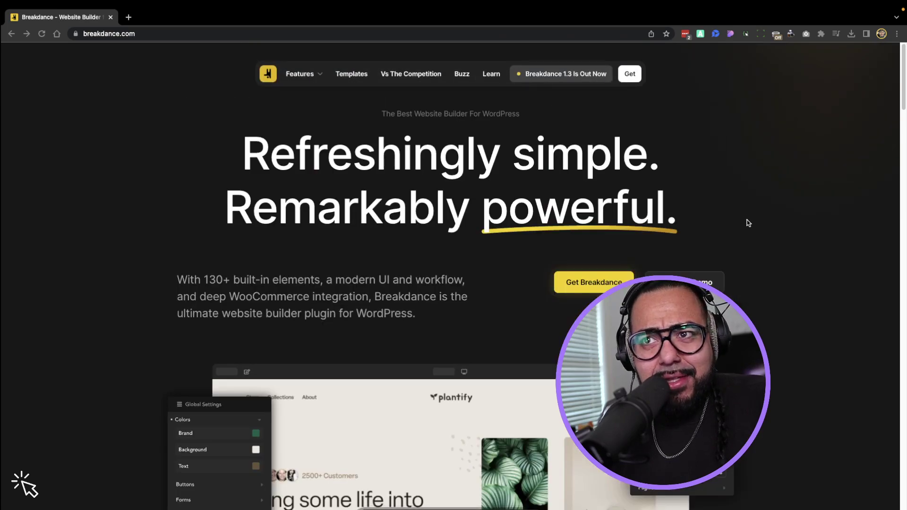
{"action": "scroll", "coordinate": [759, 221], "scroll_direction": "down", "scroll_amount": 12}
{"action": "scroll", "coordinate": [759, 222], "scroll_direction": "up", "scroll_amount": 12}
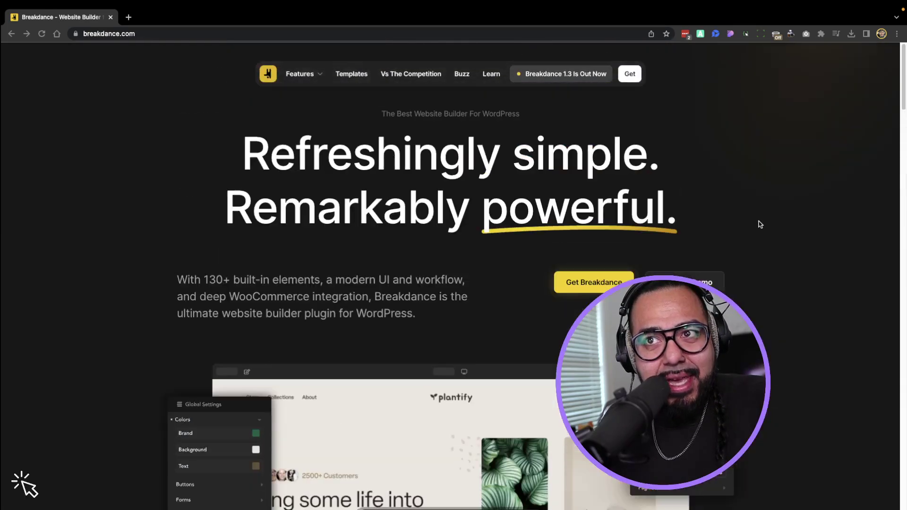
{"action": "scroll", "coordinate": [759, 223], "scroll_direction": "down", "scroll_amount": 6}
{"action": "scroll", "coordinate": [758, 223], "scroll_direction": "up", "scroll_amount": 6}
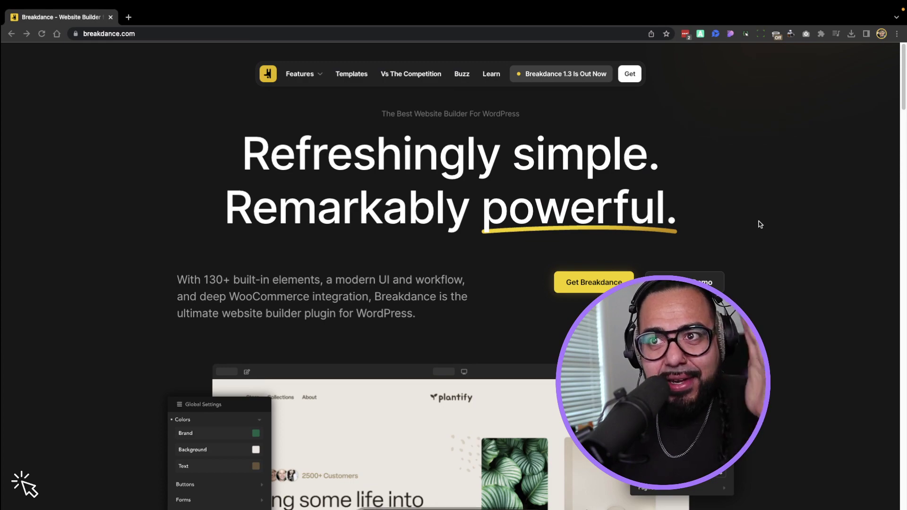
{"action": "scroll", "coordinate": [781, 171], "scroll_direction": "down", "scroll_amount": 1}
{"action": "scroll", "coordinate": [784, 174], "scroll_direction": "down", "scroll_amount": 10}
{"action": "scroll", "coordinate": [783, 174], "scroll_direction": "up", "scroll_amount": 10}
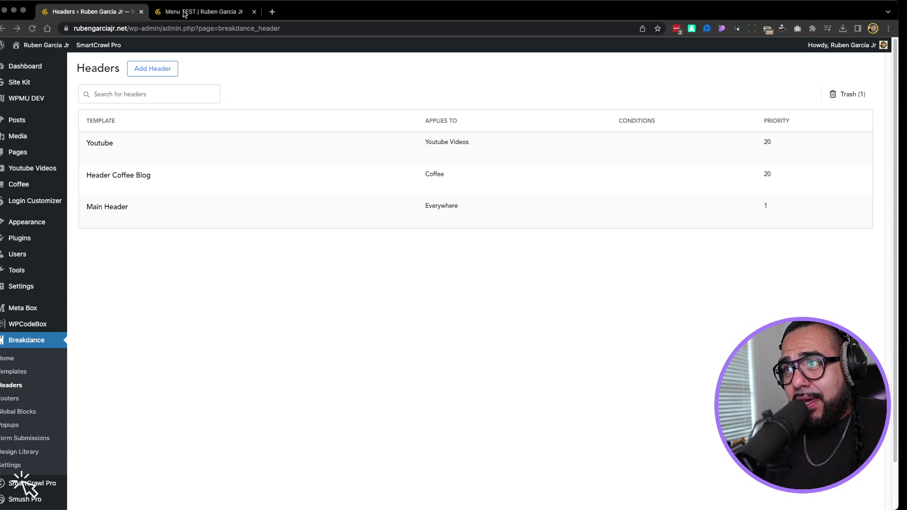
Look over the Menu TEST page on the live site, then return to the Breakdance Headers list.
{"action": "left_click", "coordinate": [185, 14]}
{"action": "scroll", "coordinate": [221, 129], "scroll_direction": "down", "scroll_amount": 10}
{"action": "scroll", "coordinate": [220, 129], "scroll_direction": "up", "scroll_amount": 10}
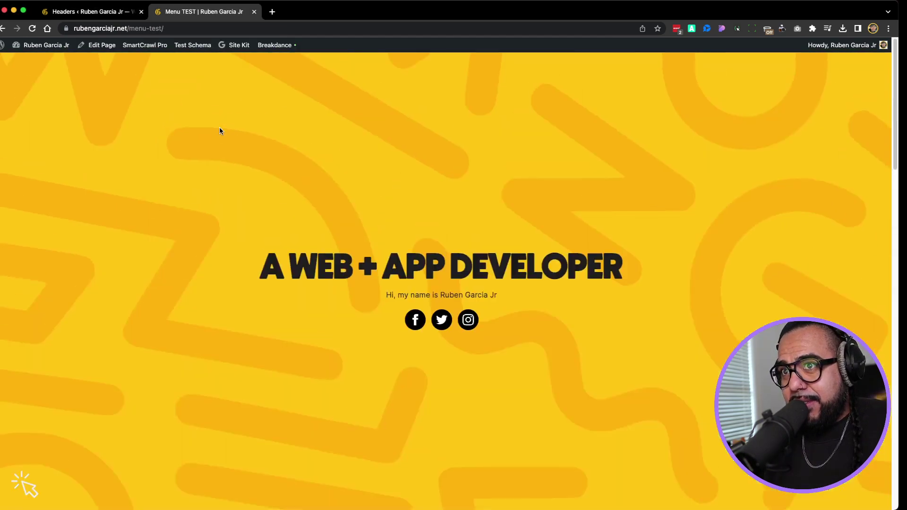
{"action": "scroll", "coordinate": [220, 130], "scroll_direction": "down", "scroll_amount": 15}
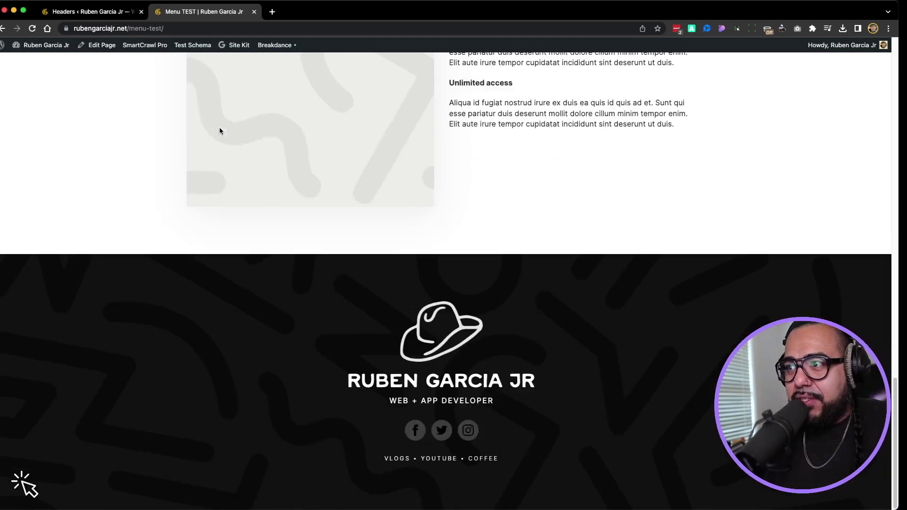
{"action": "scroll", "coordinate": [219, 131], "scroll_direction": "up", "scroll_amount": 5}
{"action": "scroll", "coordinate": [220, 130], "scroll_direction": "up", "scroll_amount": 10}
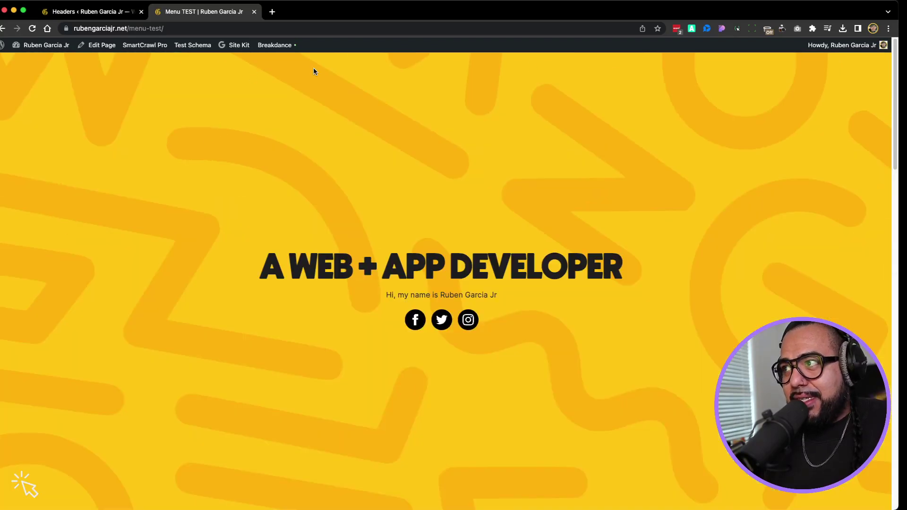
{"action": "left_click", "coordinate": [79, 13]}
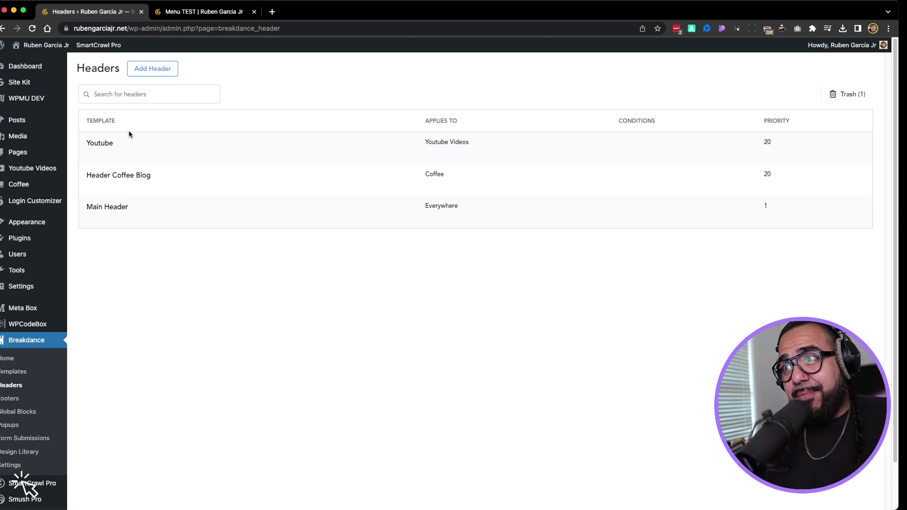
{"action": "mouse_move", "coordinate": [59, 54]}
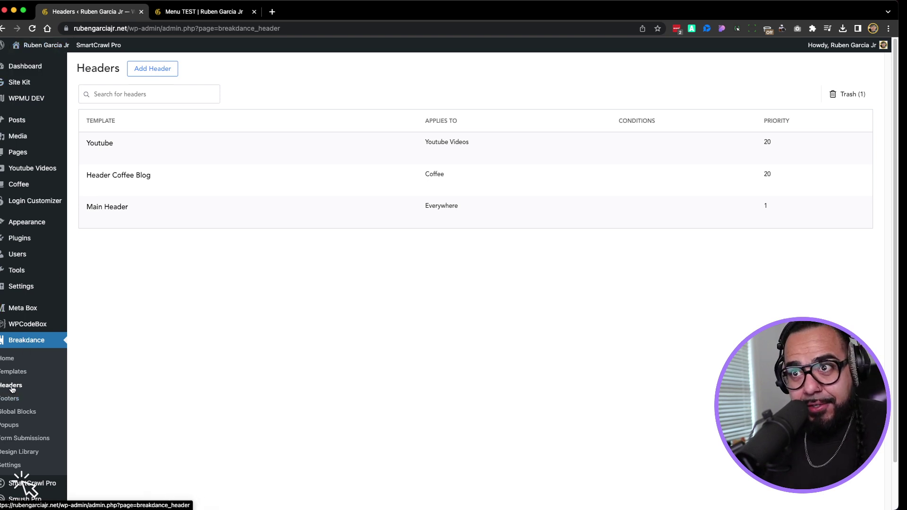
Start a new header titled 'Breakdance header' with Location set to Single / All Singles.
{"action": "left_click", "coordinate": [153, 69]}
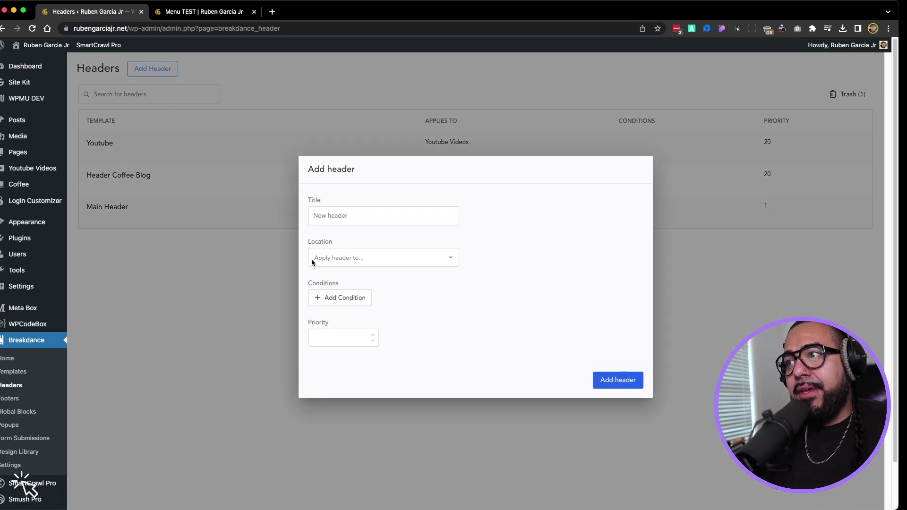
{"action": "left_click", "coordinate": [340, 208]}
{"action": "type", "text": "Breakdance header"}
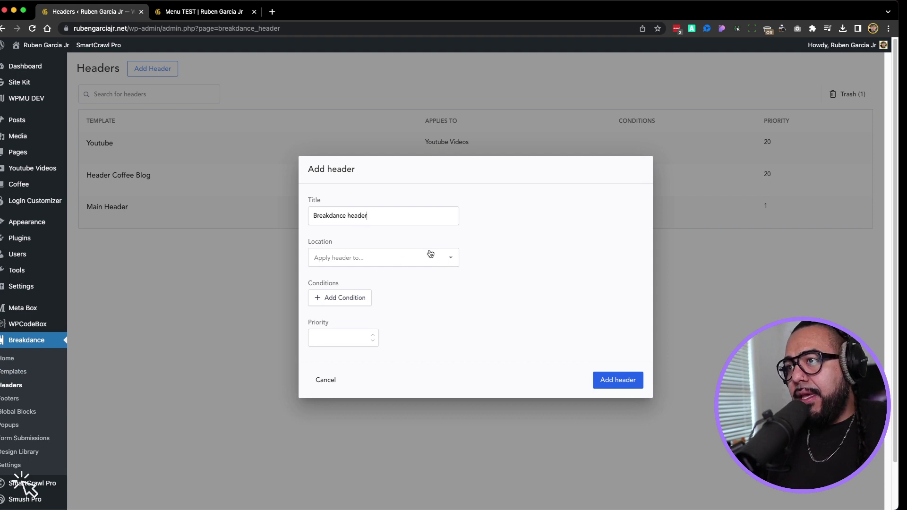
{"action": "left_click", "coordinate": [430, 254]}
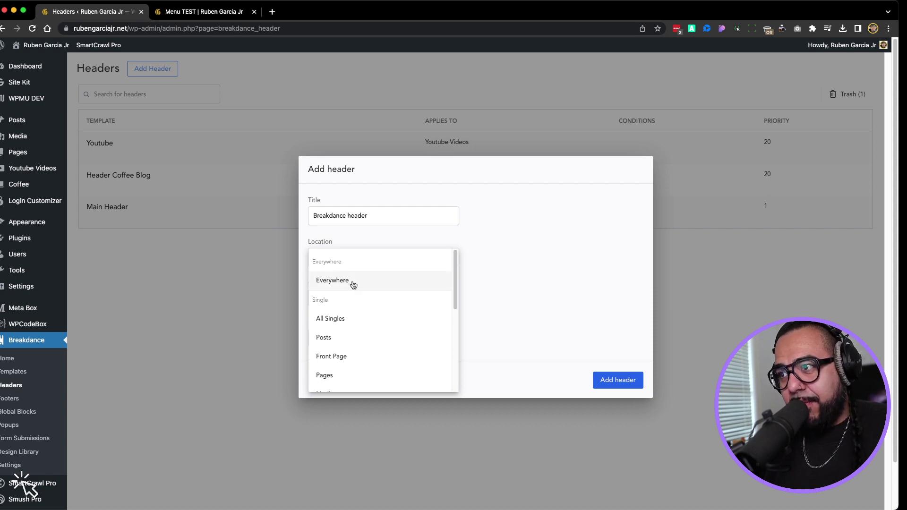
{"action": "left_click", "coordinate": [334, 321]}
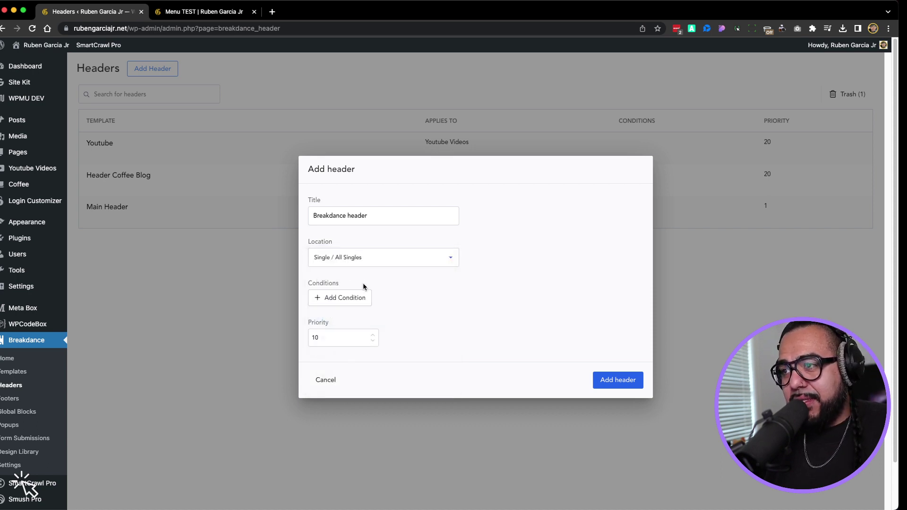
Add the condition Page is Menu TEST and create the header at priority 10.
{"action": "left_click", "coordinate": [361, 298]}
{"action": "left_click", "coordinate": [361, 287]}
{"action": "left_click", "coordinate": [348, 352]}
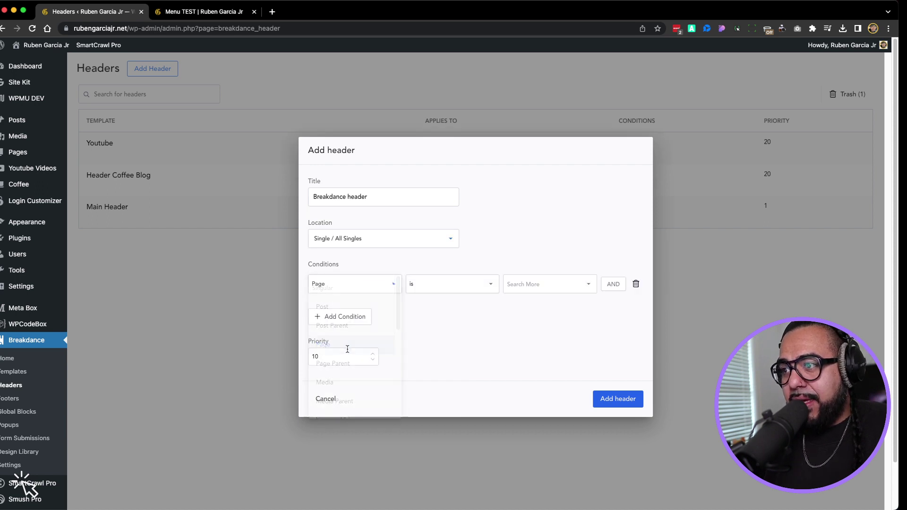
{"action": "left_click", "coordinate": [537, 287]}
{"action": "left_click", "coordinate": [518, 353]}
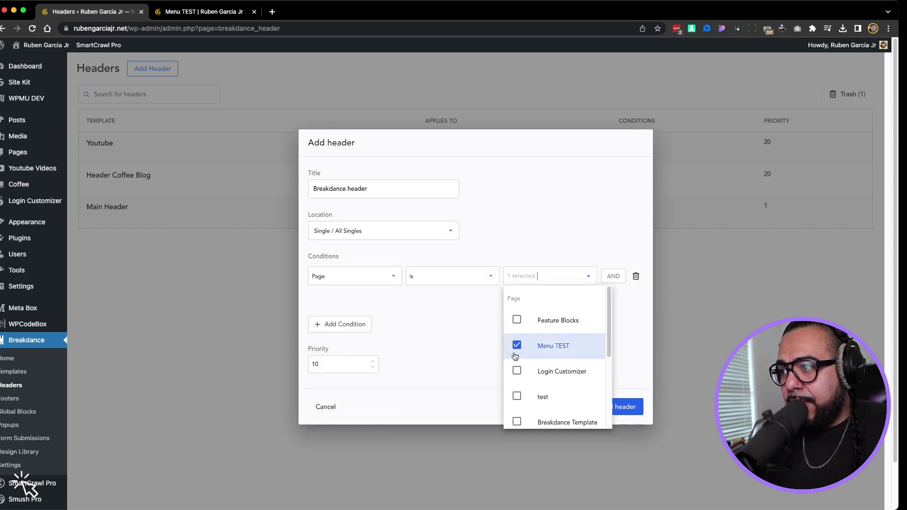
{"action": "left_click", "coordinate": [625, 400]}
{"action": "left_click", "coordinate": [628, 408]}
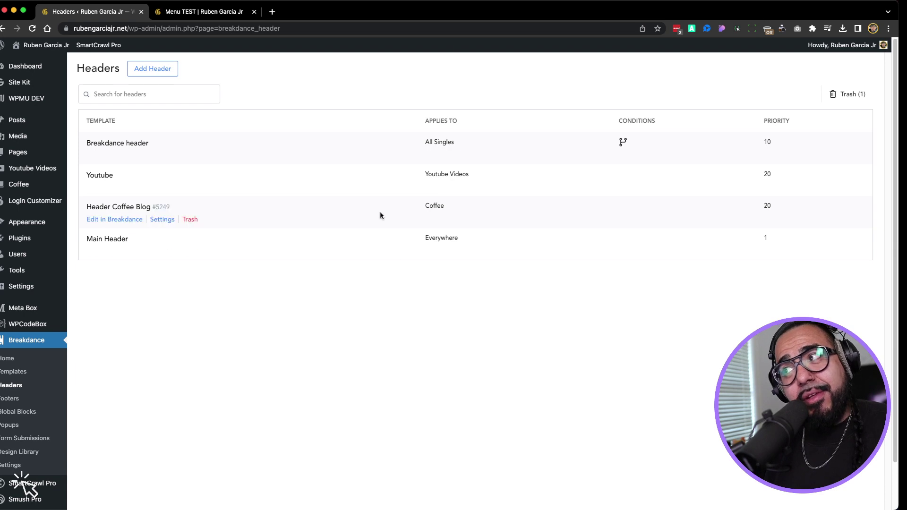
{"action": "left_click", "coordinate": [212, 11]}
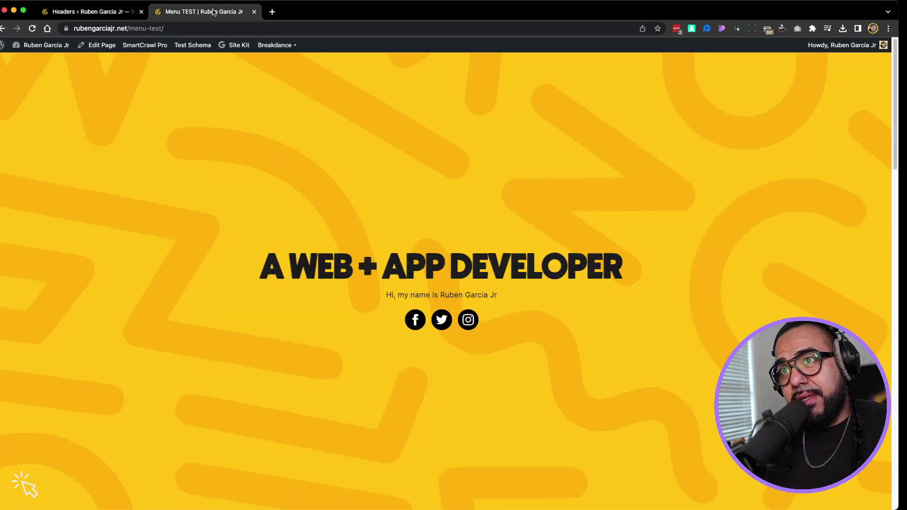
{"action": "left_click", "coordinate": [90, 12]}
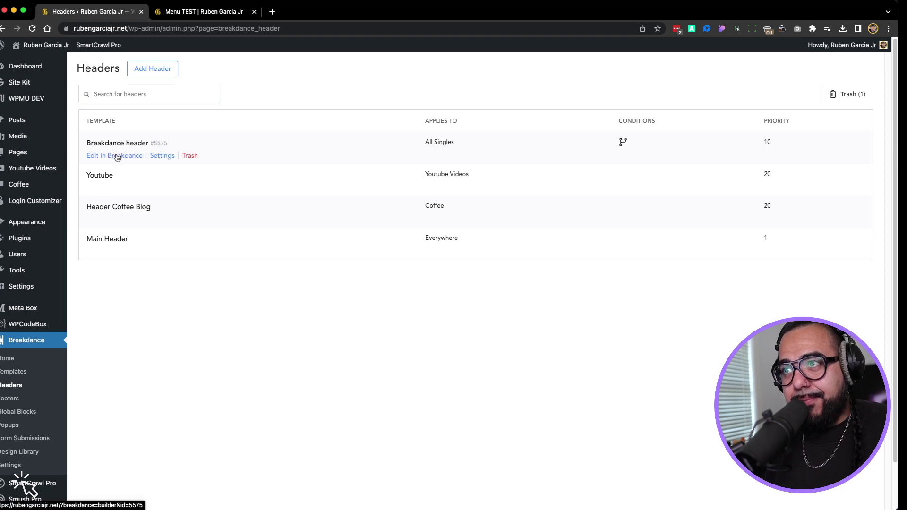
Open the new header in the builder and insert a Header Builder element.
{"action": "left_click", "coordinate": [118, 156]}
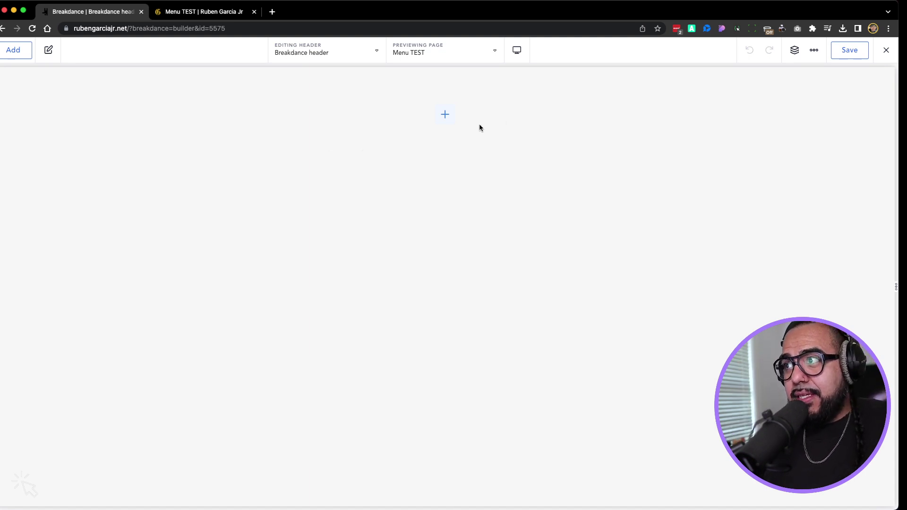
{"action": "left_click", "coordinate": [444, 119]}
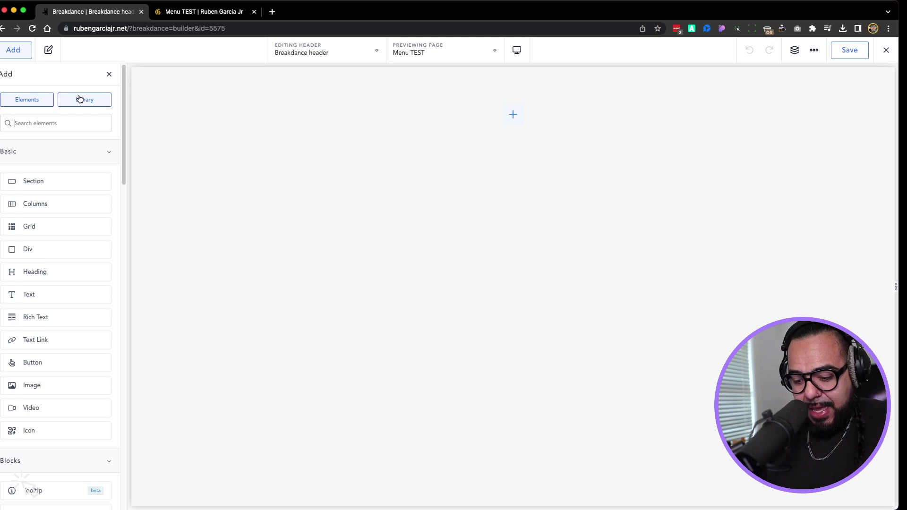
{"action": "type", "text": "heade"}
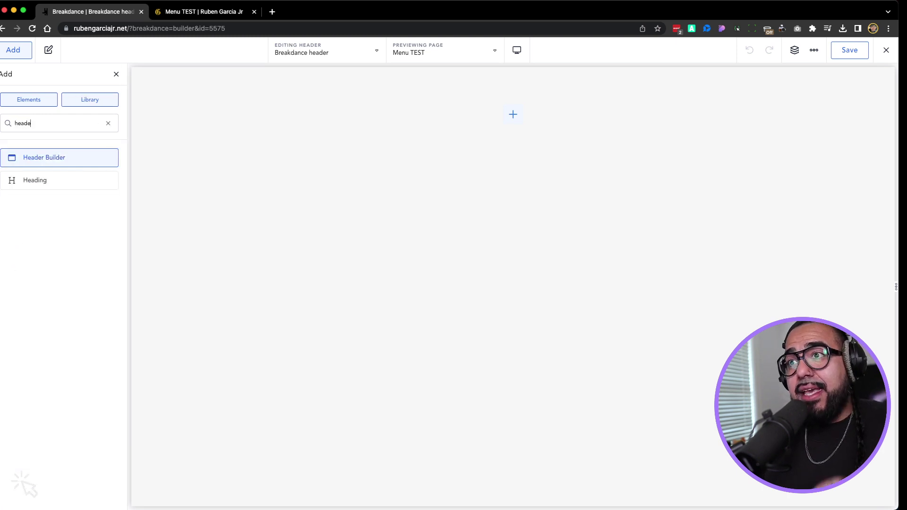
{"action": "key", "text": "Return"}
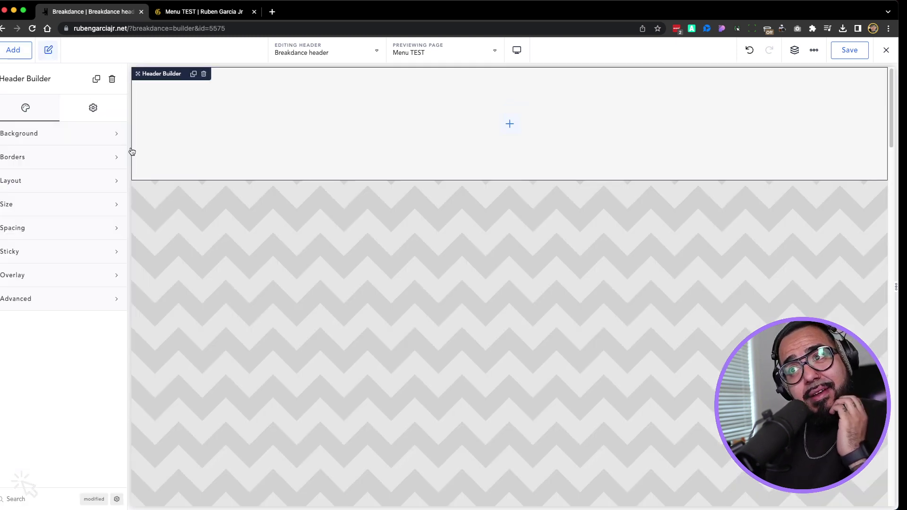
Add a Div inside the Header Builder and place an Image element in it.
{"action": "left_click", "coordinate": [514, 126]}
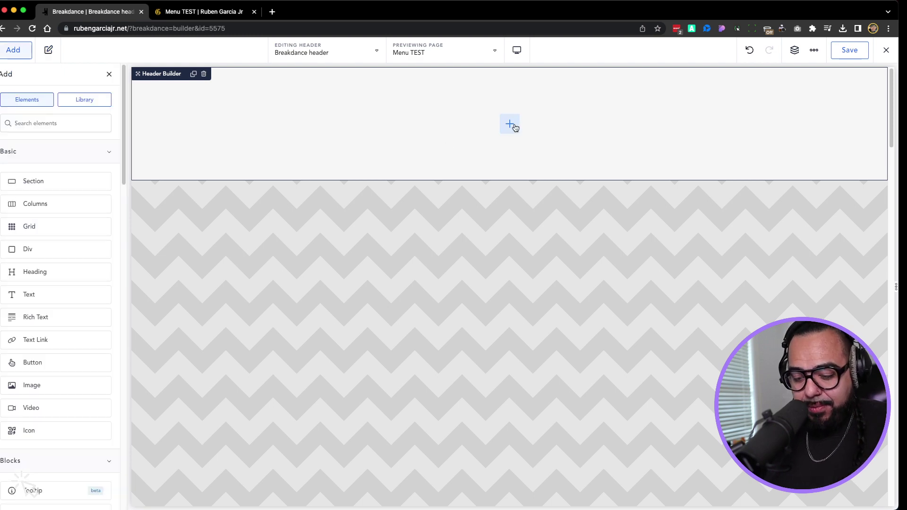
{"action": "type", "text": "div"}
{"action": "key", "text": "Return"}
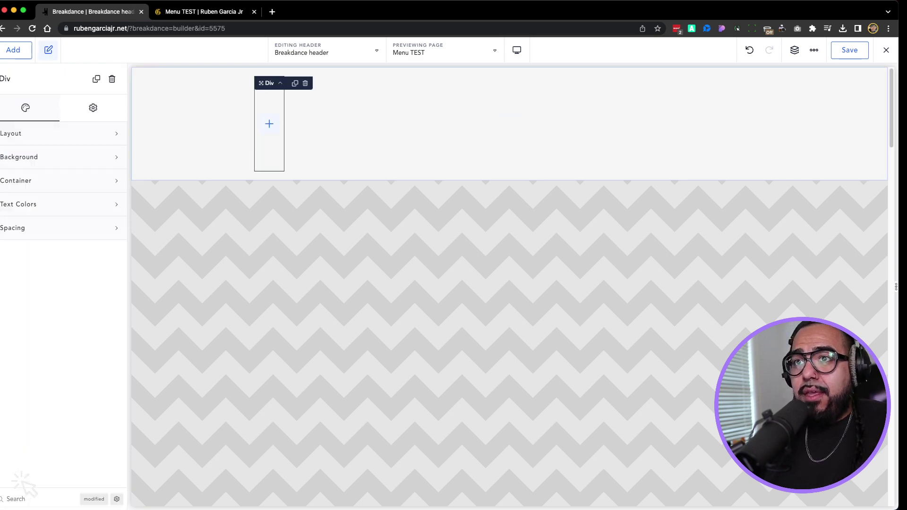
{"action": "key", "text": "super+k"}
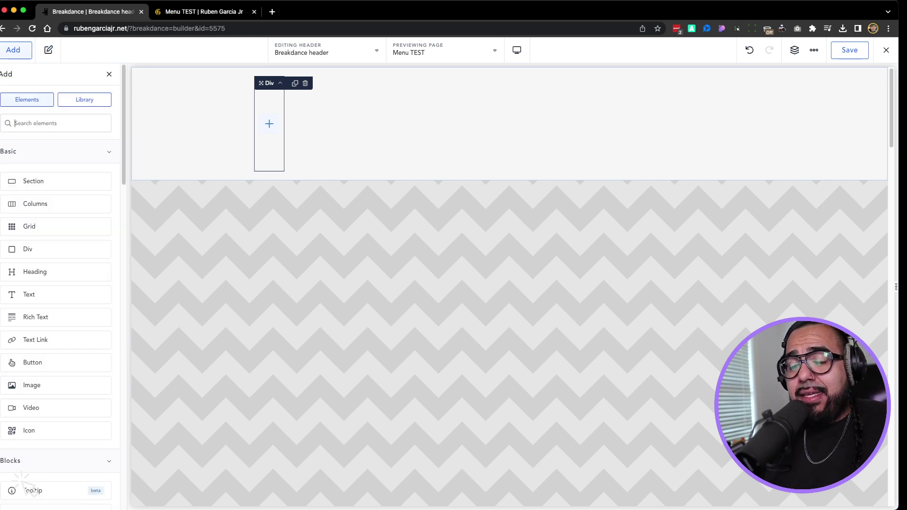
{"action": "type", "text": "image"}
{"action": "key", "text": "Return"}
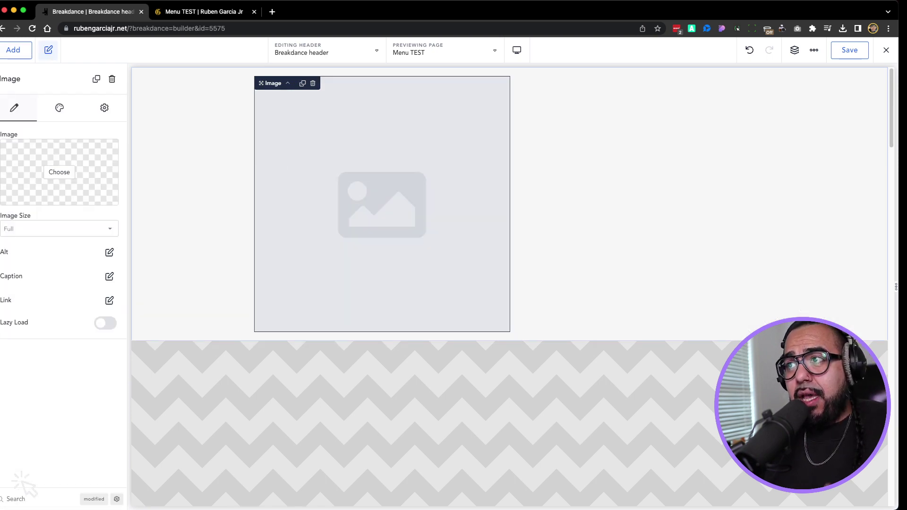
Upload breakdance-logo-small.svg to the media library and use it as the header image.
{"action": "left_click", "coordinate": [108, 172]}
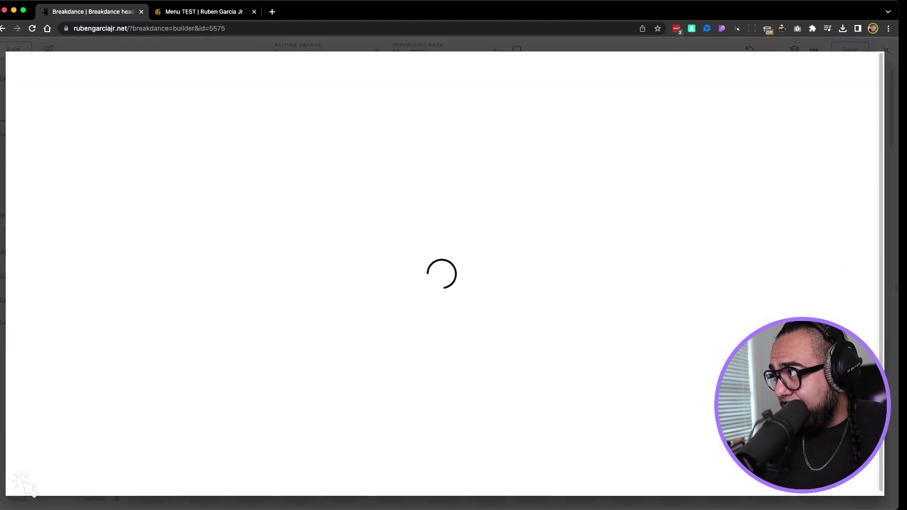
{"action": "left_click_drag", "start_coordinate": [906, 182], "coordinate": [319, 312]}
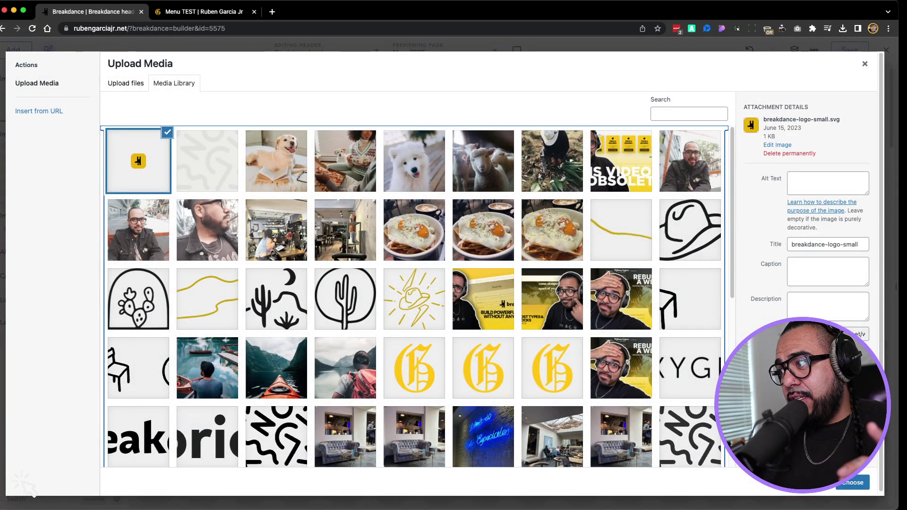
{"action": "left_click", "coordinate": [859, 482]}
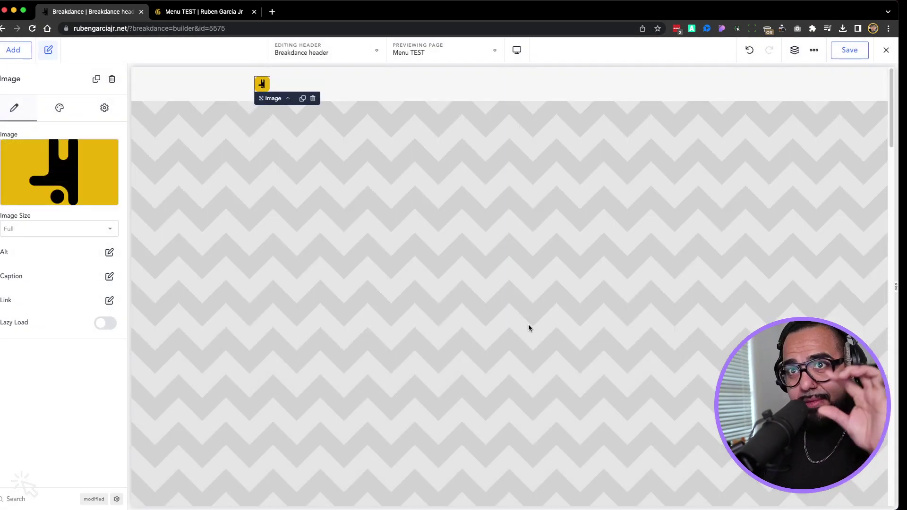
{"action": "left_click", "coordinate": [288, 98]}
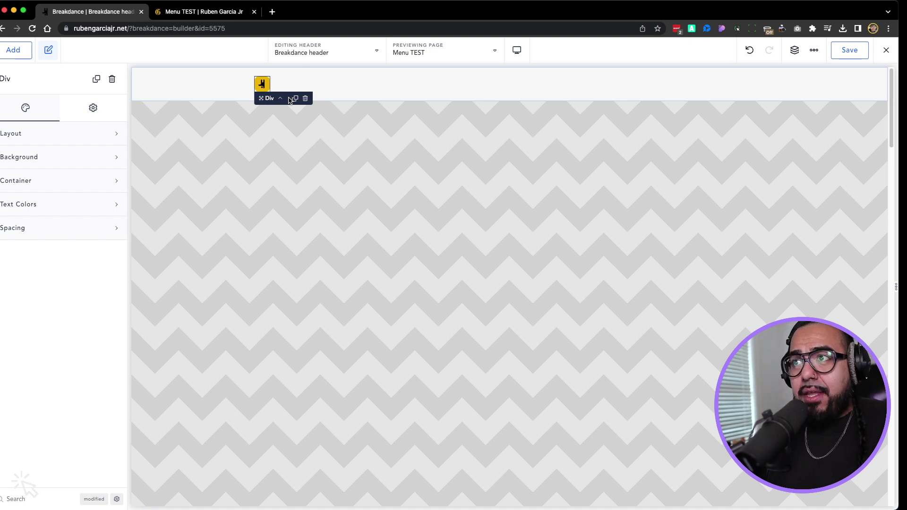
Add a Menu Builder with Home, Products, Use Cases, Developers and About, previewing its dropdowns.
{"action": "type", "text": "a"}
{"action": "type", "text": "menu"}
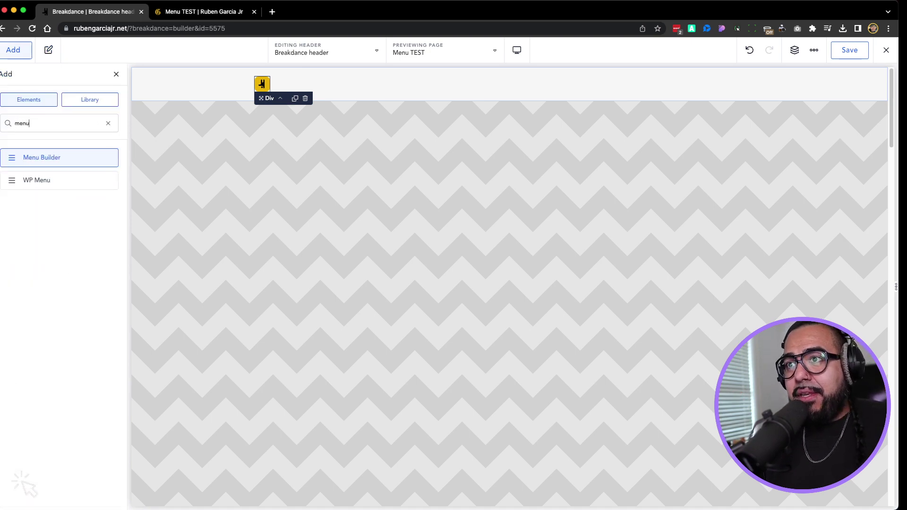
{"action": "key", "text": "Return"}
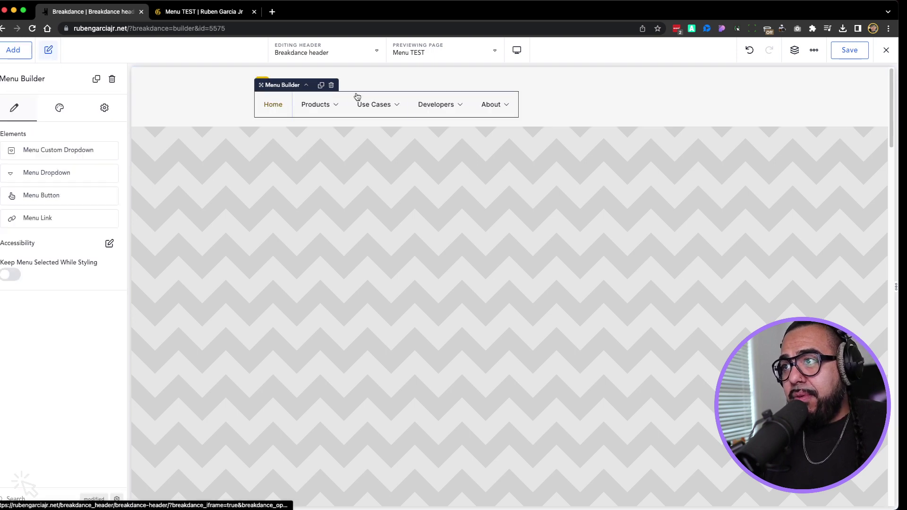
{"action": "left_click", "coordinate": [390, 113]}
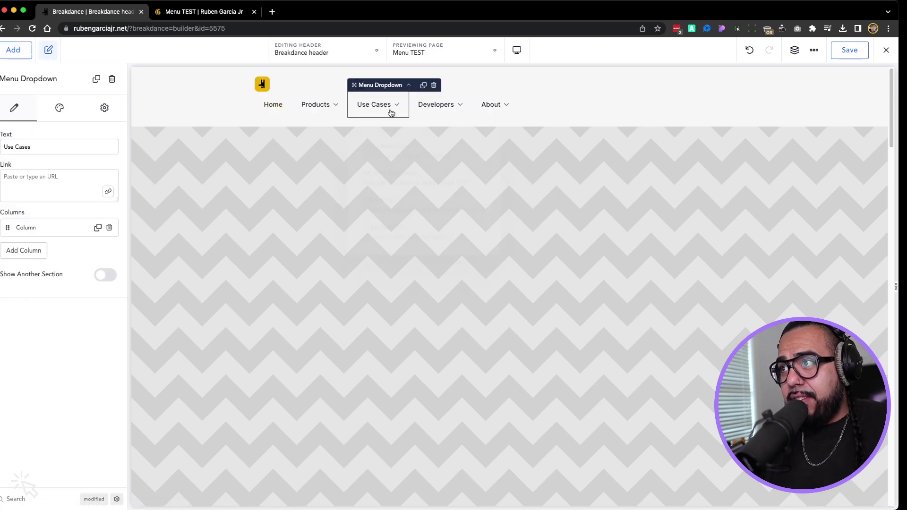
{"action": "left_click", "coordinate": [435, 109]}
{"action": "left_click", "coordinate": [372, 107]}
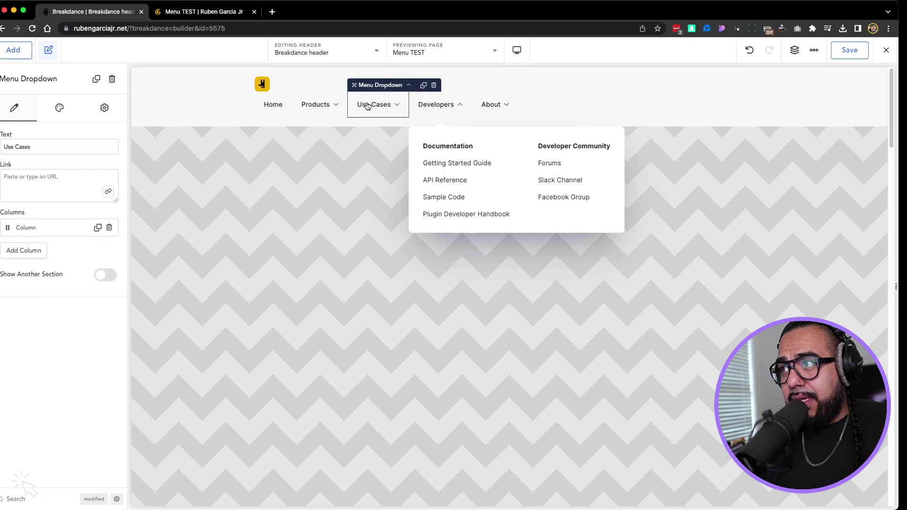
{"action": "left_click", "coordinate": [331, 110]}
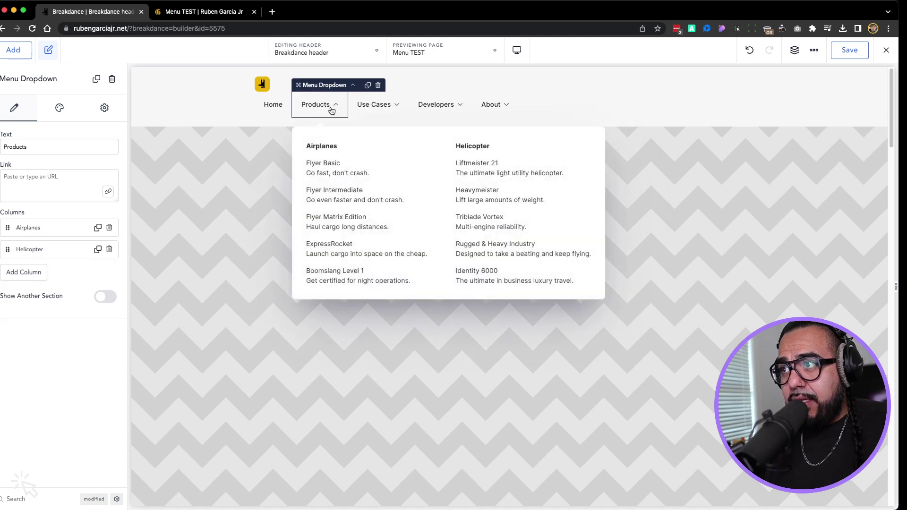
{"action": "left_click", "coordinate": [288, 109]}
{"action": "left_click", "coordinate": [353, 90]}
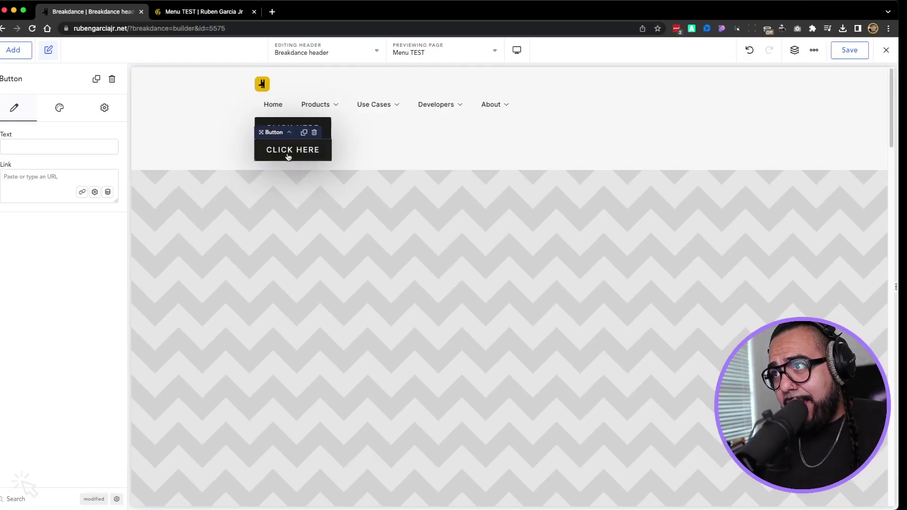
Switch the lower CLICK HERE button to a Custom style.
{"action": "left_click", "coordinate": [353, 146]}
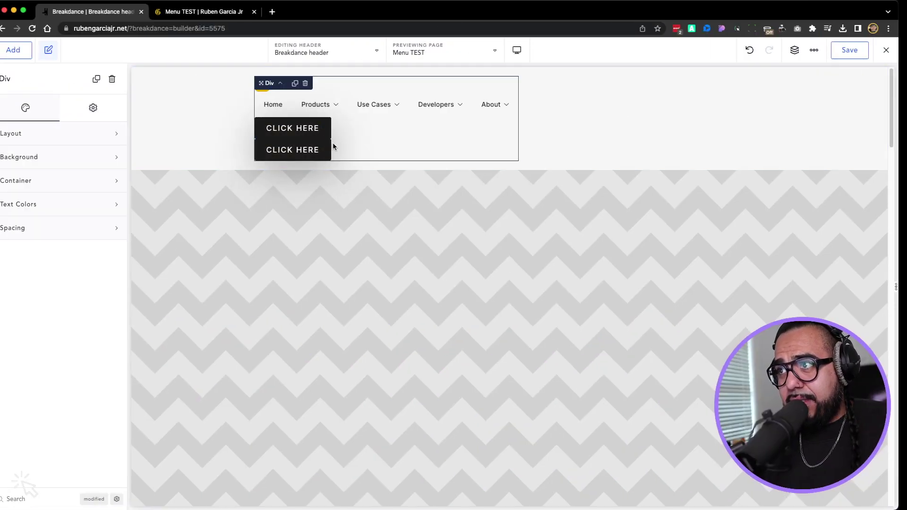
{"action": "left_click", "coordinate": [286, 151]}
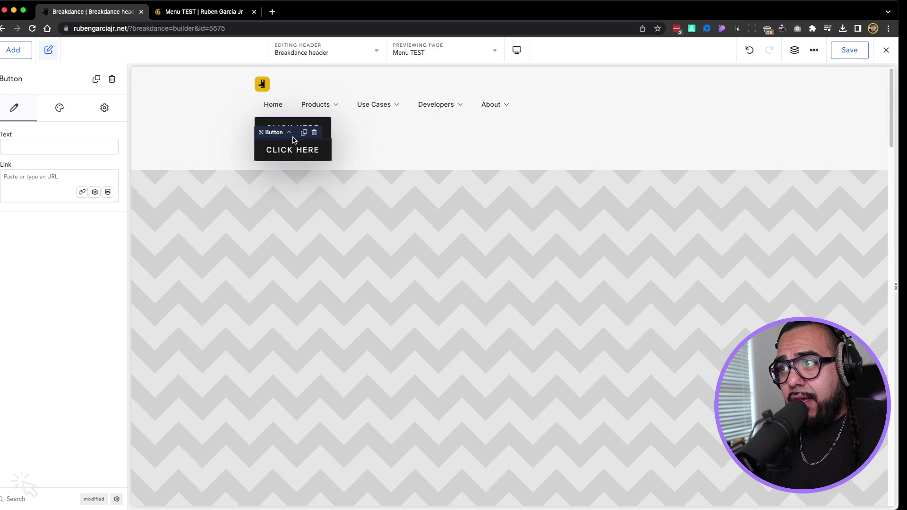
{"action": "left_click", "coordinate": [59, 110]}
{"action": "left_click", "coordinate": [61, 135]}
{"action": "left_click", "coordinate": [77, 174]}
Change the button's label to 'Get'.
{"action": "left_click", "coordinate": [14, 107]}
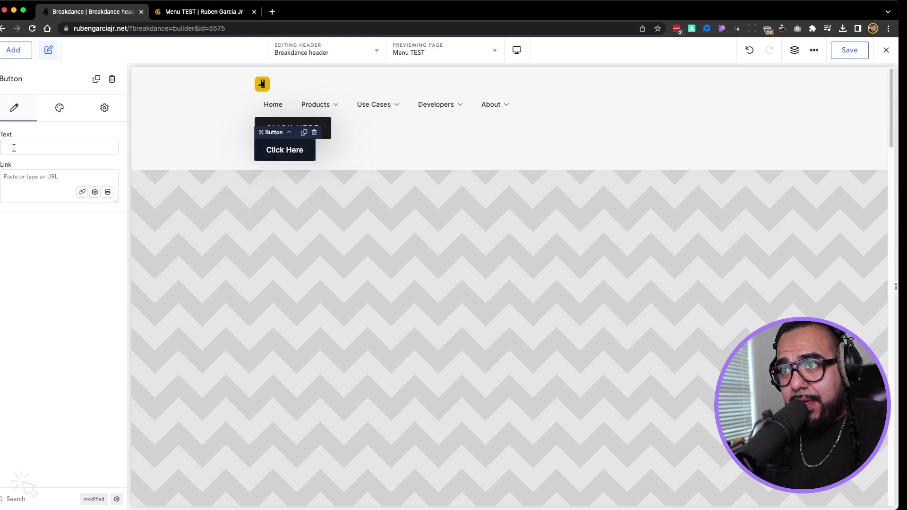
{"action": "type", "text": "get"}
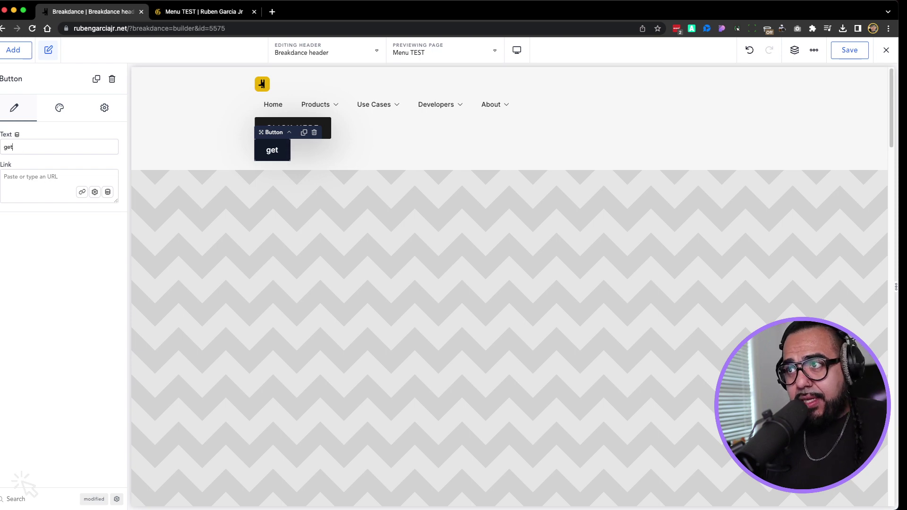
{"action": "key", "text": "BackSpace"}
{"action": "key", "text": "BackSpace"}
{"action": "key", "text": "BackSpace"}
{"action": "type", "text": "Get"}
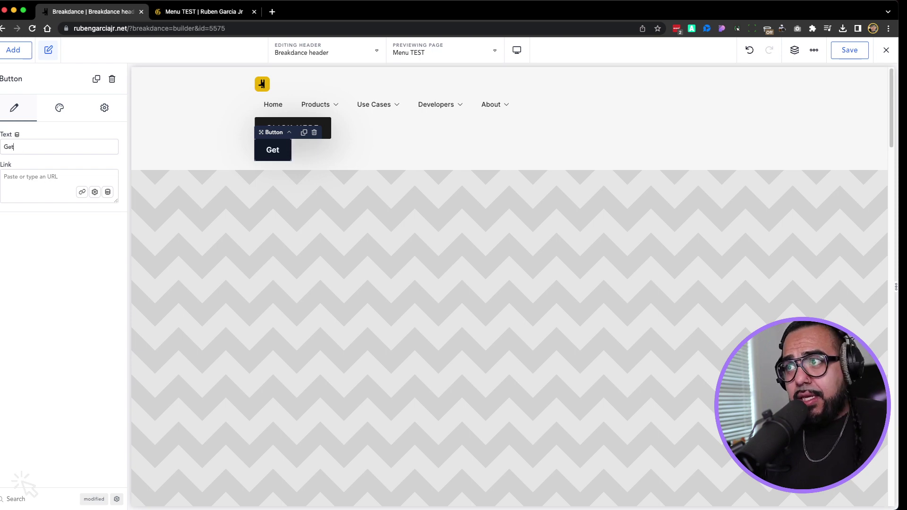
Set the custom button size to Small.
{"action": "left_click", "coordinate": [75, 118]}
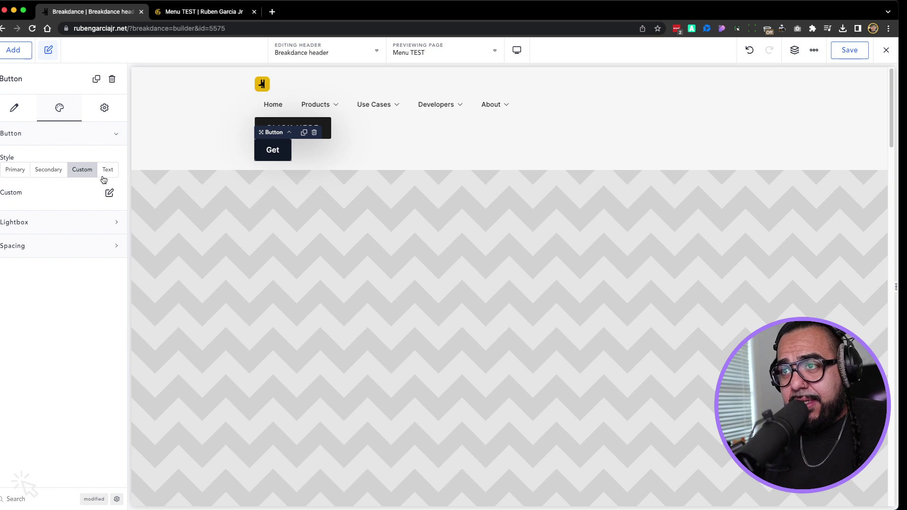
{"action": "left_click", "coordinate": [109, 195]}
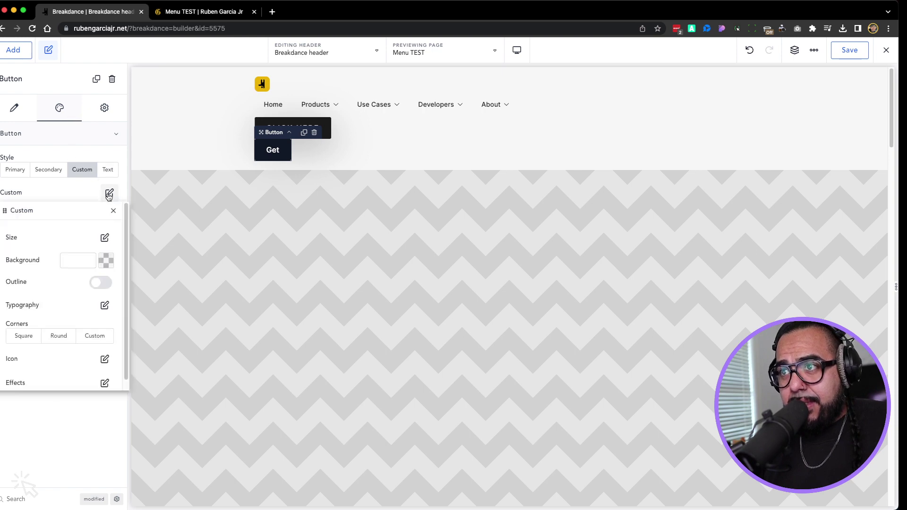
{"action": "left_click", "coordinate": [105, 238]}
{"action": "left_click", "coordinate": [109, 261]}
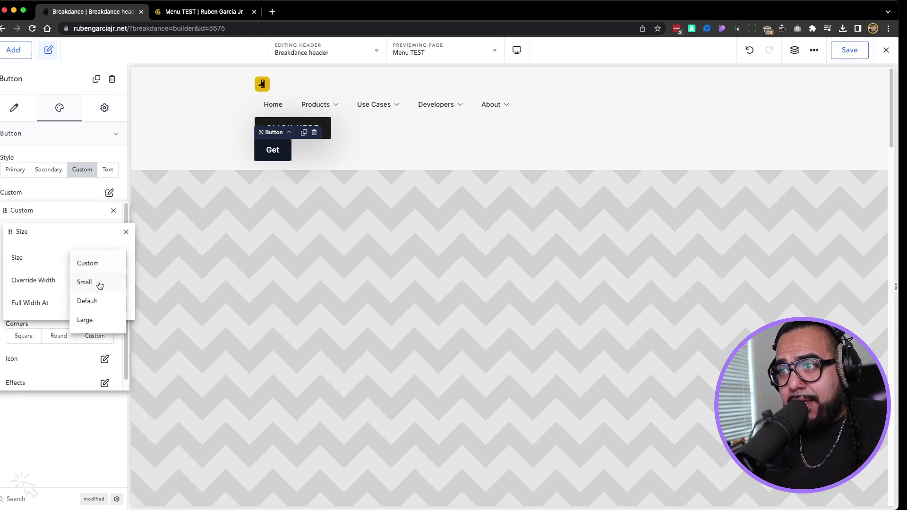
{"action": "left_click", "coordinate": [98, 283]}
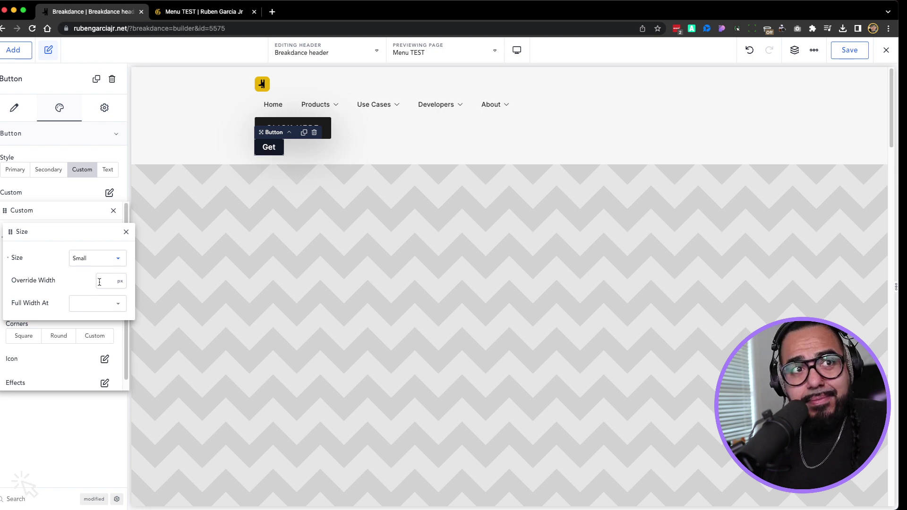
{"action": "left_click", "coordinate": [126, 232]}
Give the button custom corners with a 5 px corner radius.
{"action": "left_click", "coordinate": [59, 336]}
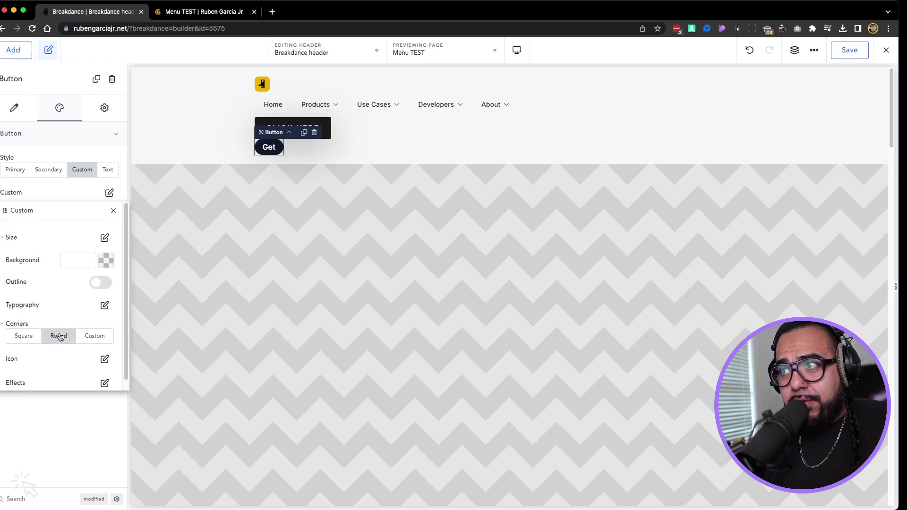
{"action": "left_click", "coordinate": [20, 341]}
{"action": "left_click", "coordinate": [91, 339]}
{"action": "left_click", "coordinate": [91, 339]}
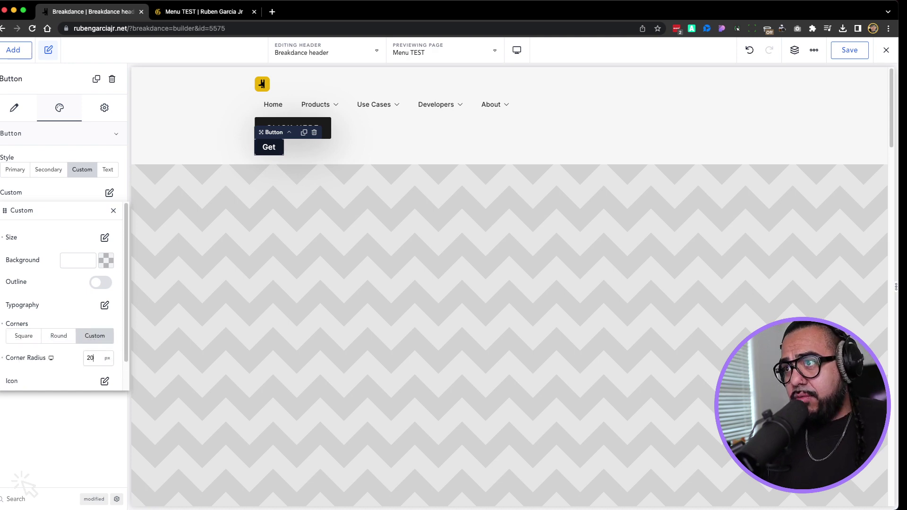
{"action": "key", "text": "BackSpace"}
{"action": "type", "text": "1"}
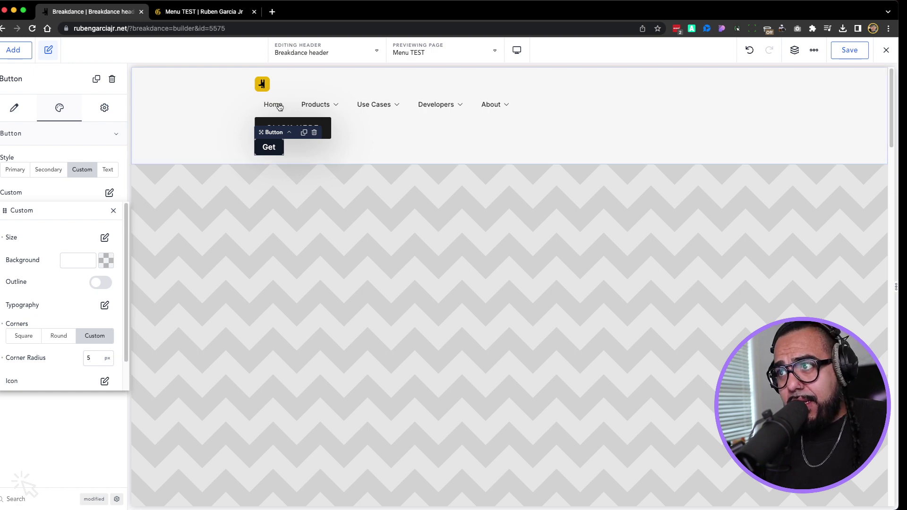
Copy the Get button's styling.
{"action": "left_click", "coordinate": [316, 150]}
{"action": "left_click", "coordinate": [275, 150]}
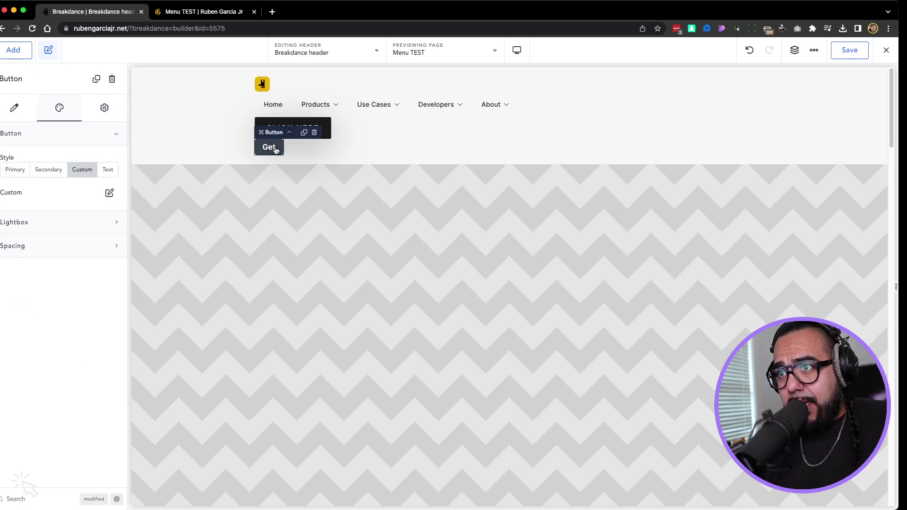
{"action": "left_click", "coordinate": [290, 124]}
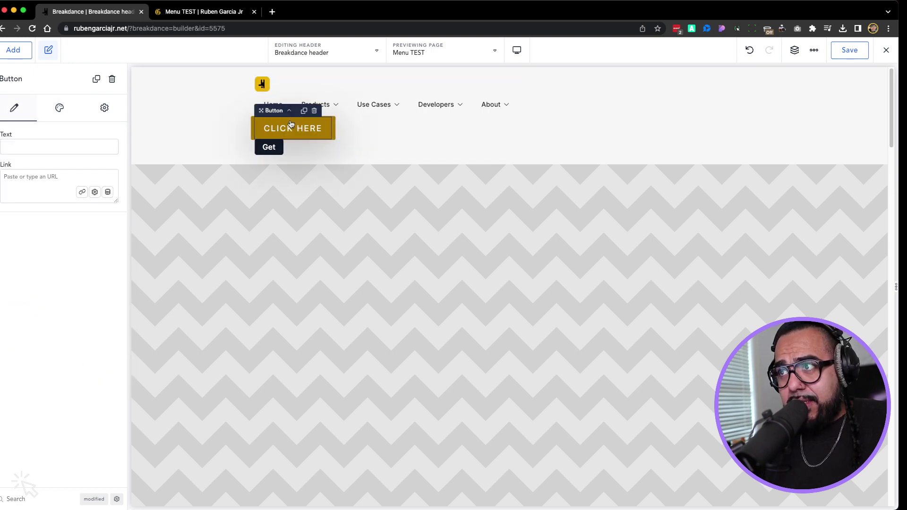
{"action": "right_click", "coordinate": [278, 149]}
{"action": "key", "text": "Escape"}
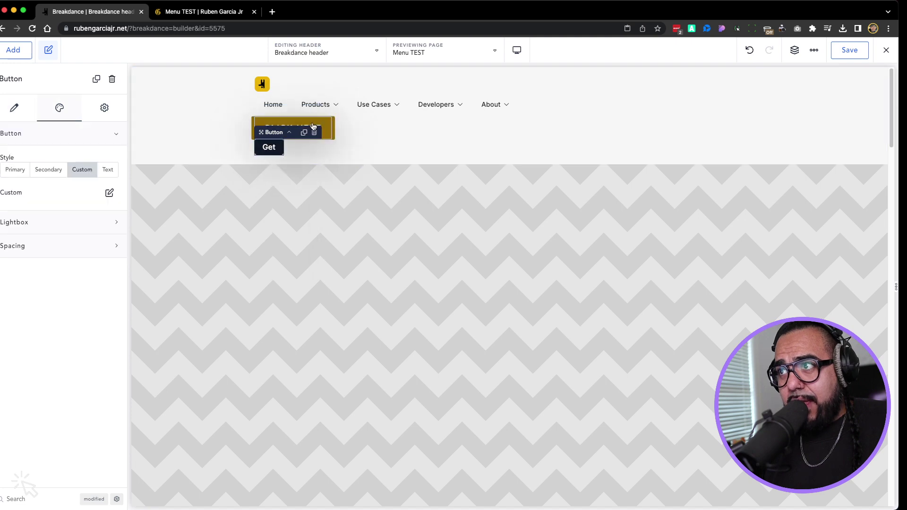
Paste that styling onto CLICK HERE and relabel it 'Breakdance 1.3 is Out Now'.
{"action": "right_click", "coordinate": [313, 127]}
{"action": "left_click", "coordinate": [326, 172]}
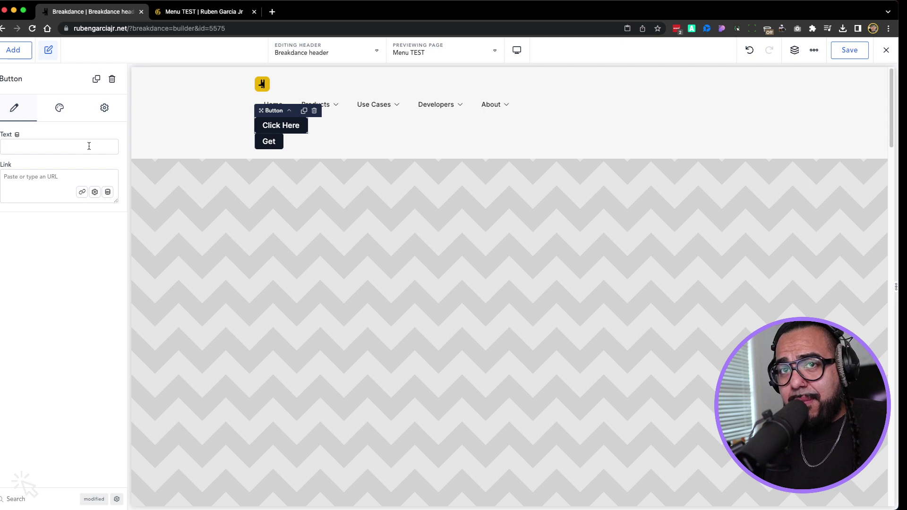
{"action": "type", "text": "Breakdance"}
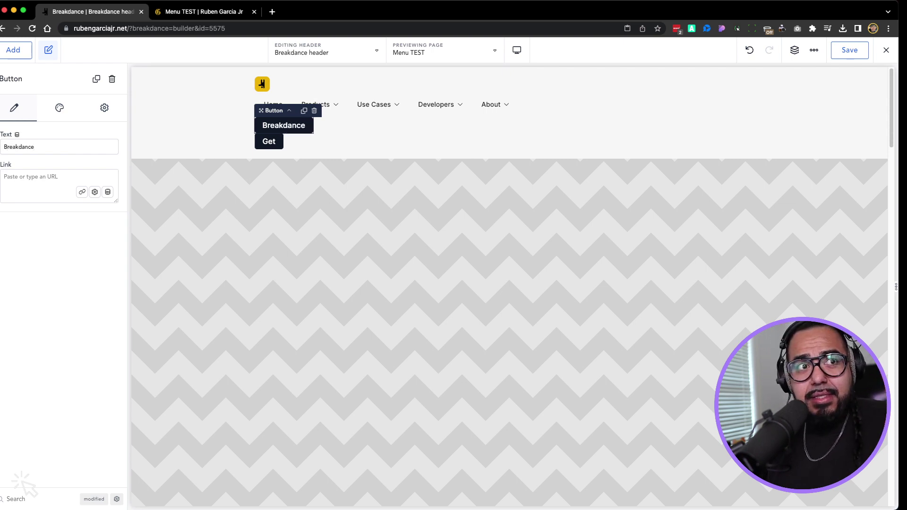
{"action": "type", "text": " 1.4"}
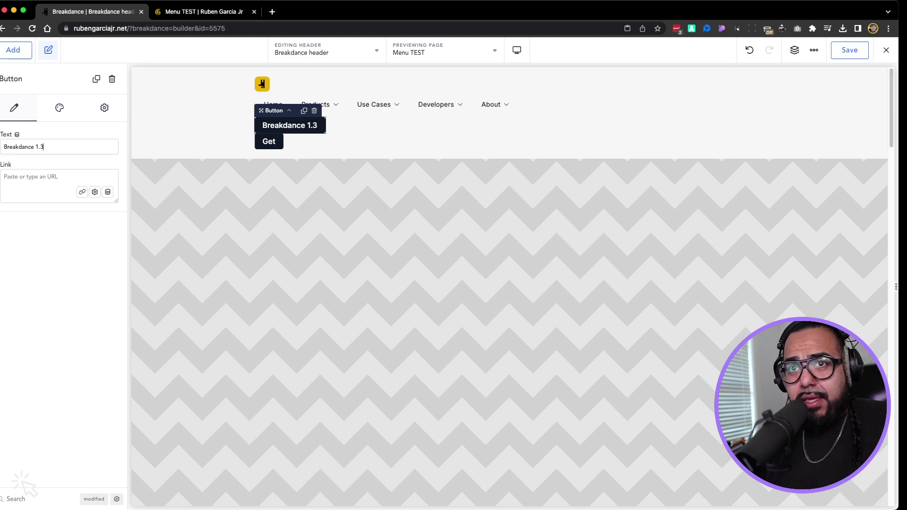
{"action": "type", "text": " is OU"}
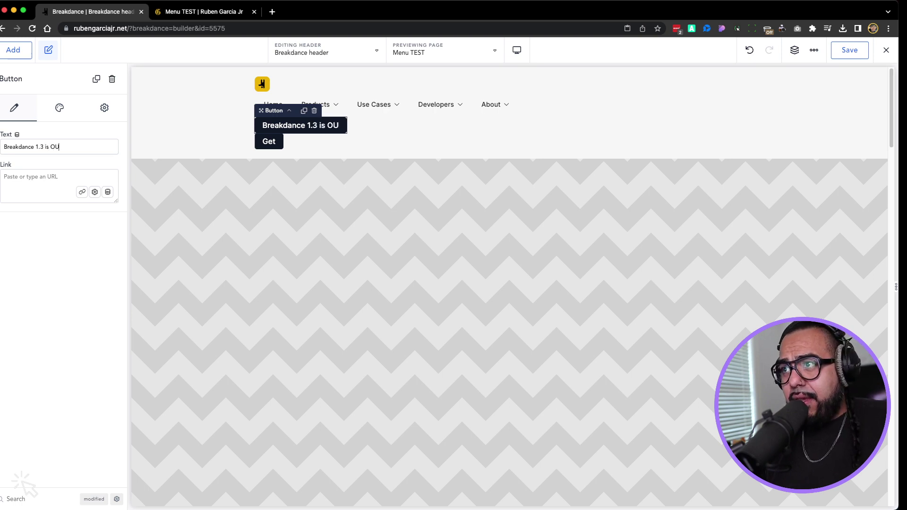
{"action": "type", "text": "t Now"}
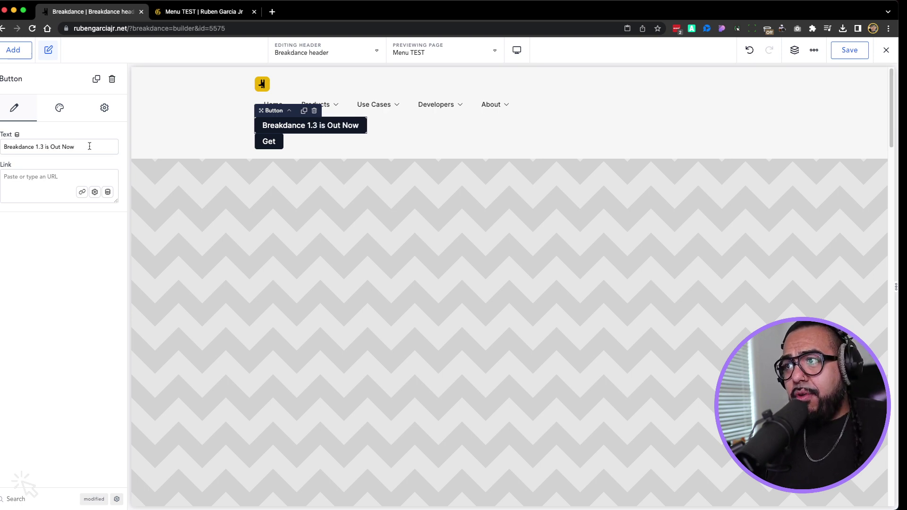
{"action": "left_click", "coordinate": [360, 82]}
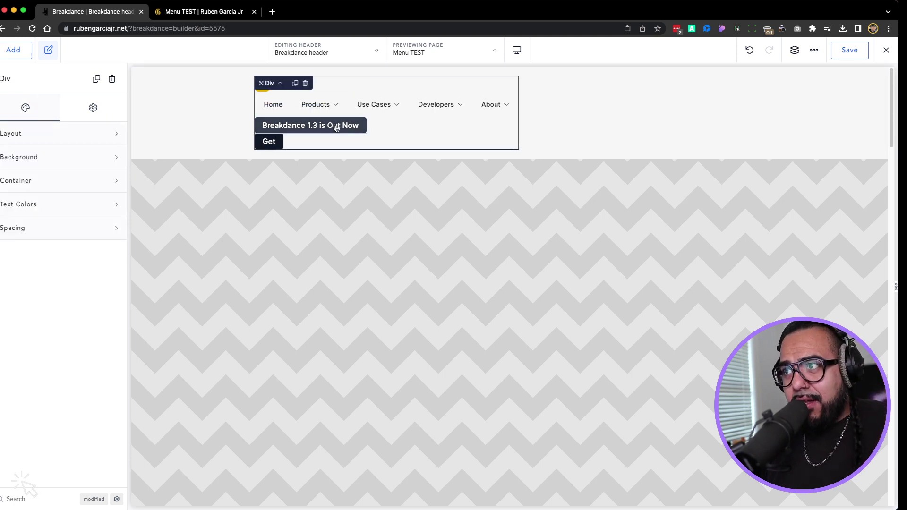
Open the icon settings in the 'Breakdance 1.3 is Out Now' button's custom style.
{"action": "left_click", "coordinate": [280, 129]}
{"action": "left_click", "coordinate": [59, 108]}
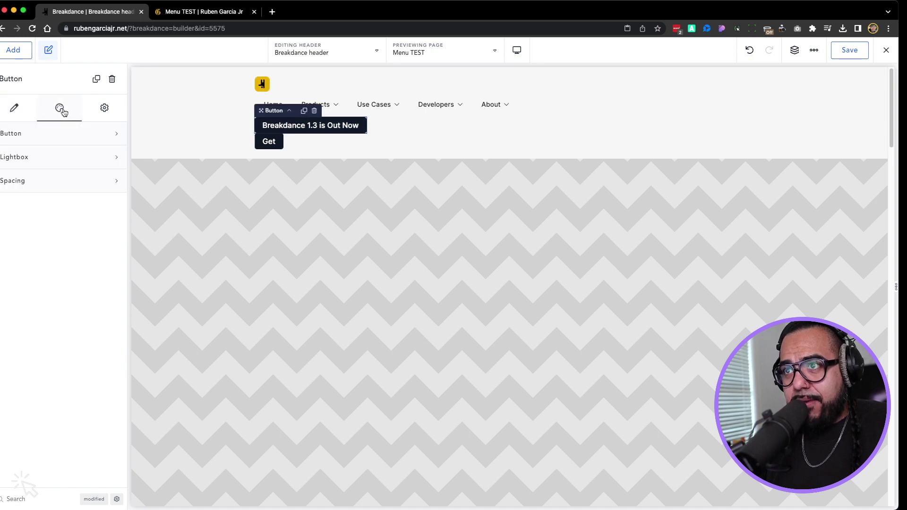
{"action": "left_click", "coordinate": [59, 143]}
{"action": "left_click", "coordinate": [109, 194]}
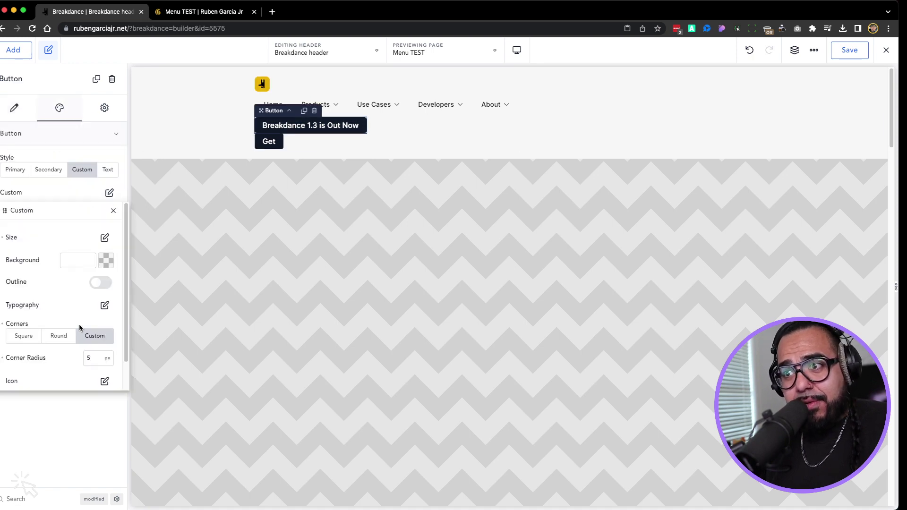
{"action": "scroll", "coordinate": [86, 330], "scroll_direction": "down", "scroll_amount": 2}
{"action": "left_click", "coordinate": [105, 349]}
{"action": "left_click", "coordinate": [78, 279]}
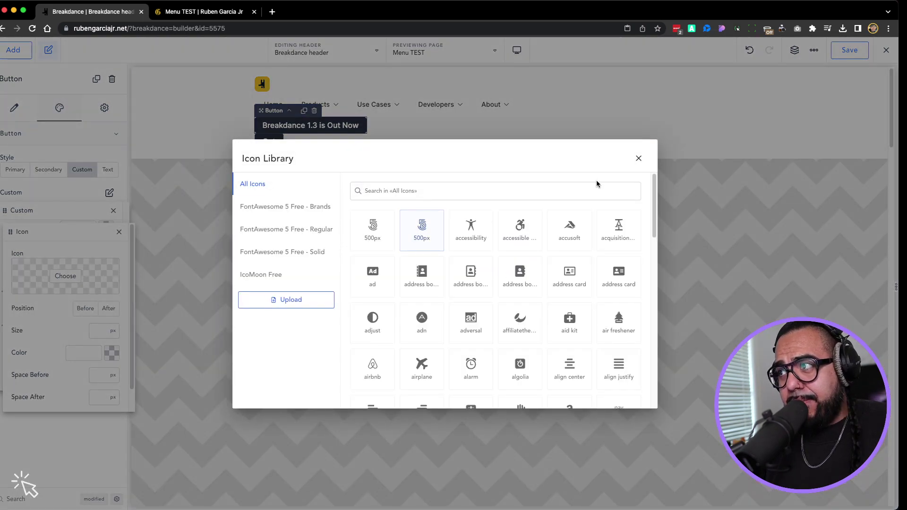
{"action": "left_click", "coordinate": [638, 159]}
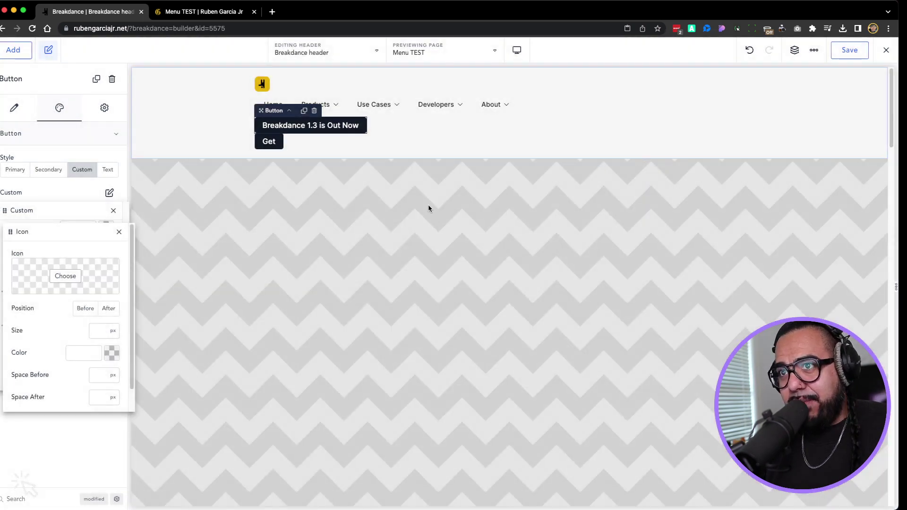
{"action": "left_click", "coordinate": [119, 232]}
{"action": "left_click", "coordinate": [113, 211]}
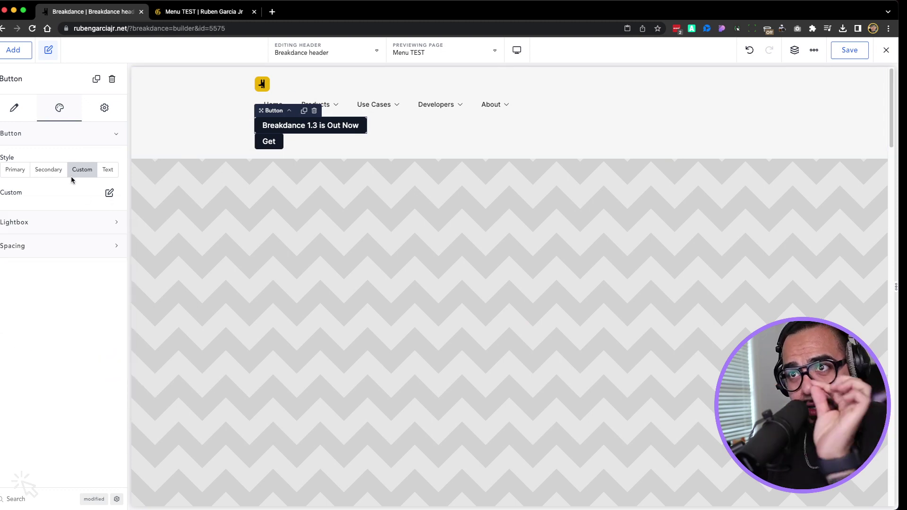
{"action": "left_click", "coordinate": [109, 193]}
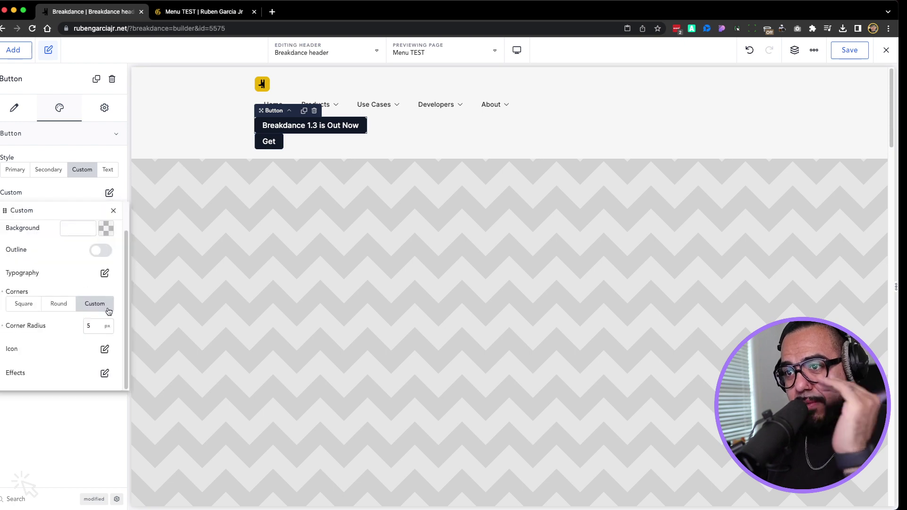
{"action": "left_click", "coordinate": [105, 350]}
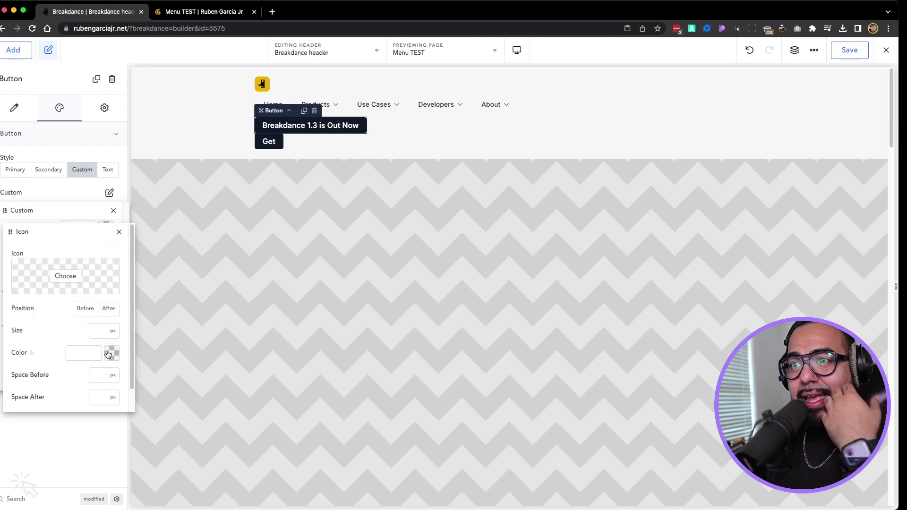
Pick the bolt icon from the icon library for the button.
{"action": "left_click", "coordinate": [34, 277]}
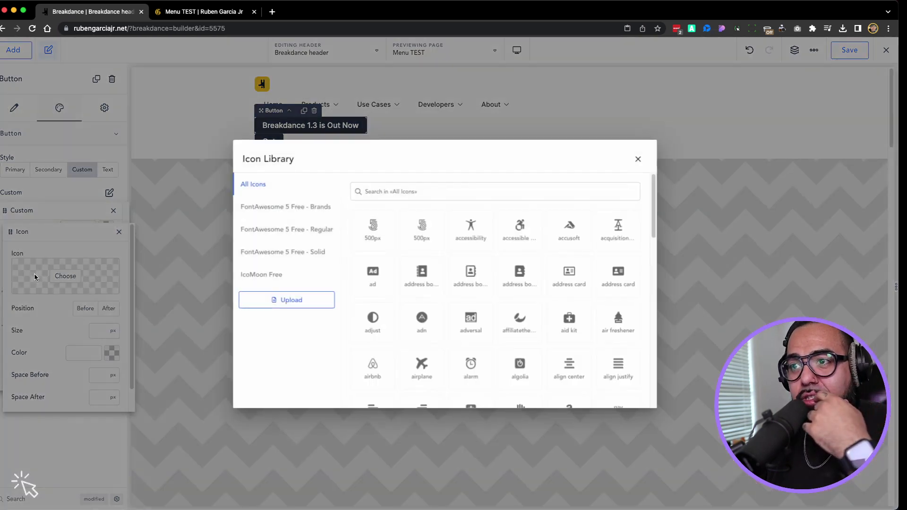
{"action": "left_click", "coordinate": [424, 194]}
{"action": "type", "text": "d"}
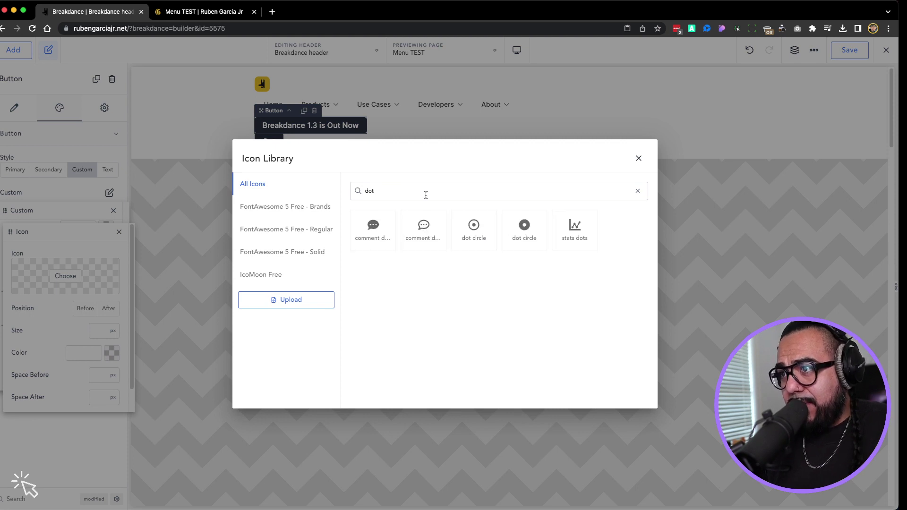
{"action": "key", "text": "BackSpace"}
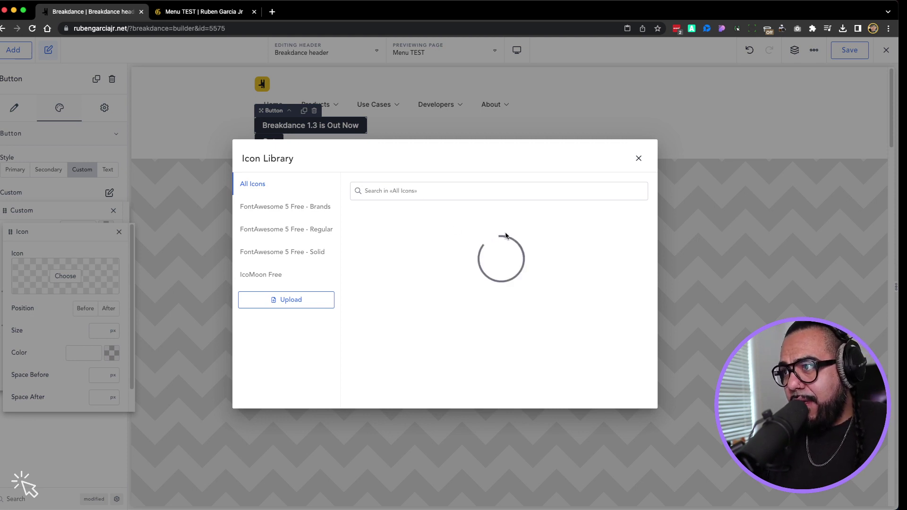
{"action": "scroll", "coordinate": [497, 279], "scroll_direction": "down", "scroll_amount": 5}
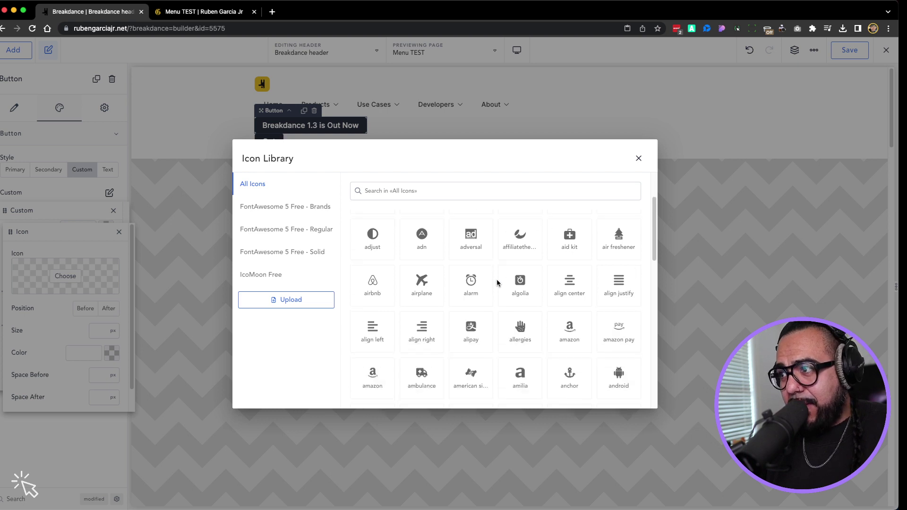
{"action": "scroll", "coordinate": [497, 283], "scroll_direction": "down", "scroll_amount": 10}
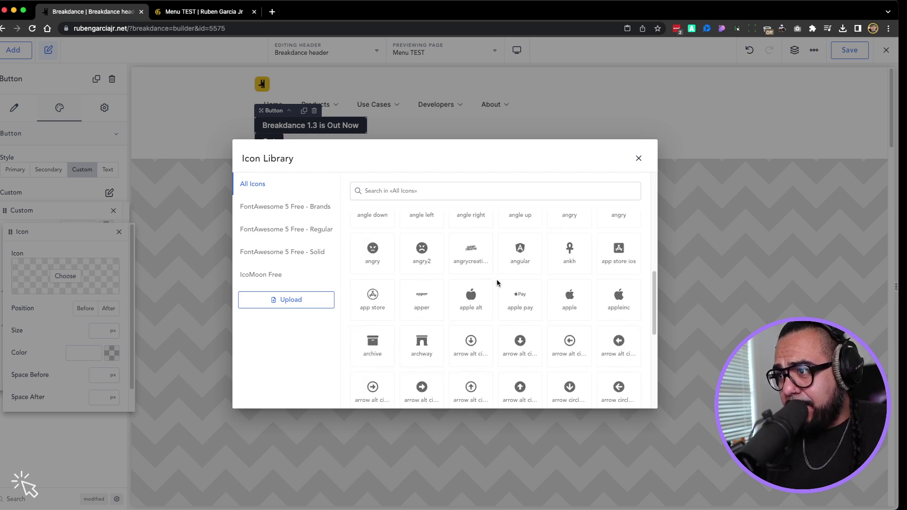
{"action": "scroll", "coordinate": [497, 282], "scroll_direction": "down", "scroll_amount": 8}
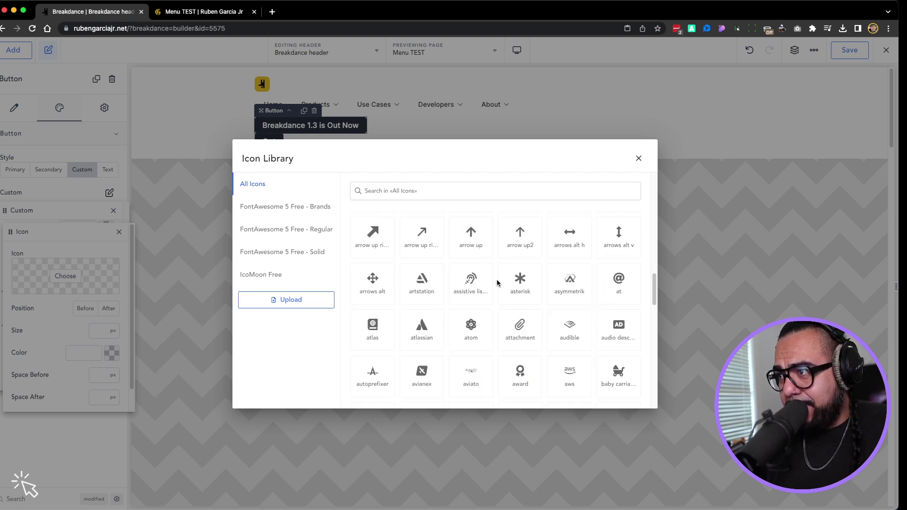
{"action": "scroll", "coordinate": [497, 283], "scroll_direction": "down", "scroll_amount": 8}
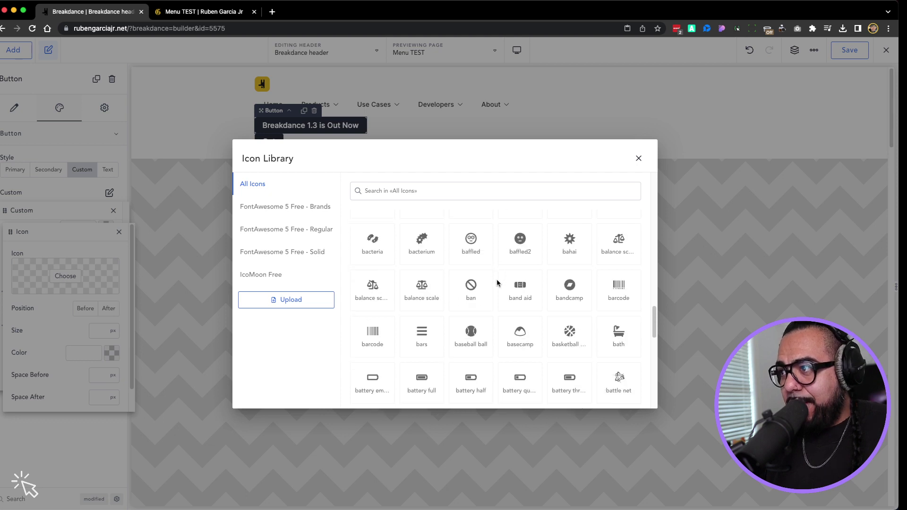
{"action": "scroll", "coordinate": [497, 283], "scroll_direction": "down", "scroll_amount": 8}
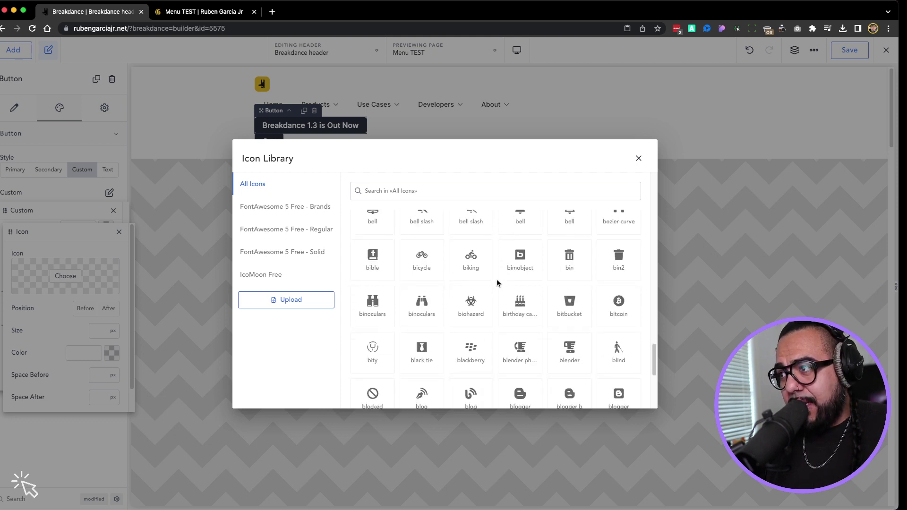
{"action": "scroll", "coordinate": [497, 283], "scroll_direction": "down", "scroll_amount": 3}
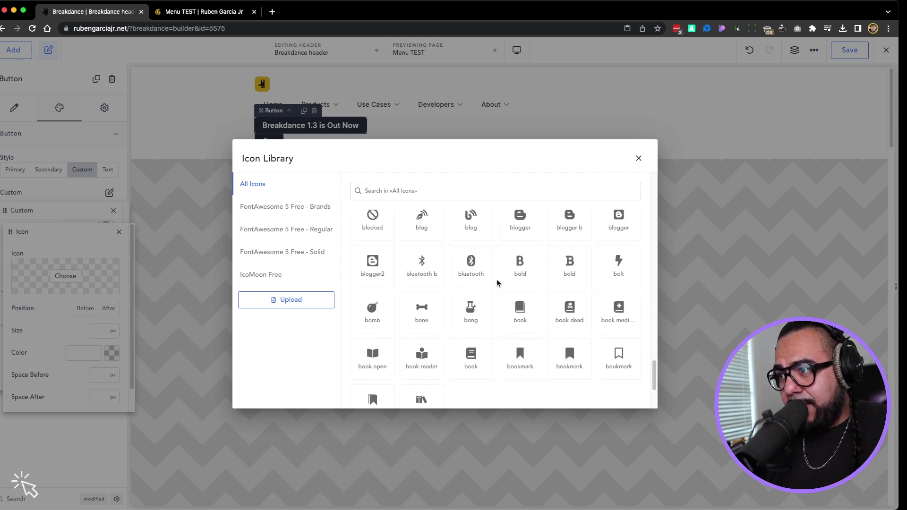
{"action": "scroll", "coordinate": [497, 283], "scroll_direction": "down", "scroll_amount": 6}
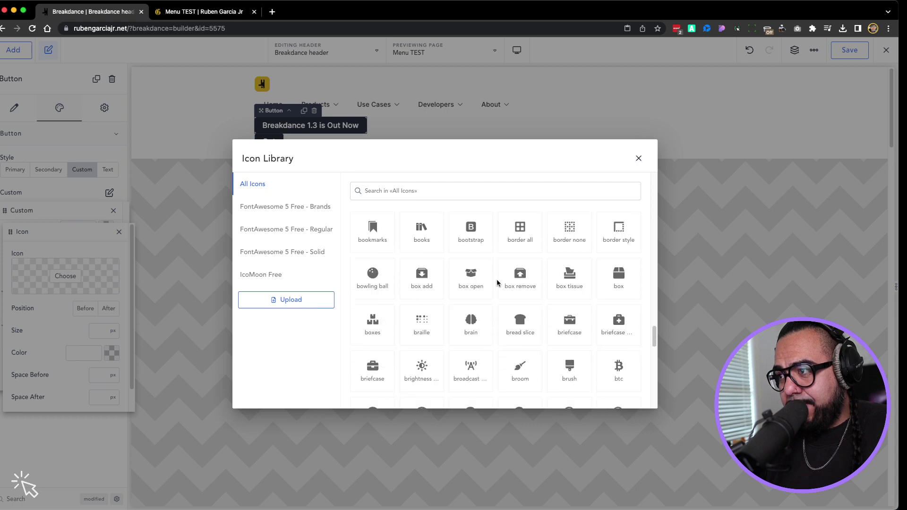
{"action": "scroll", "coordinate": [497, 282], "scroll_direction": "down", "scroll_amount": 5}
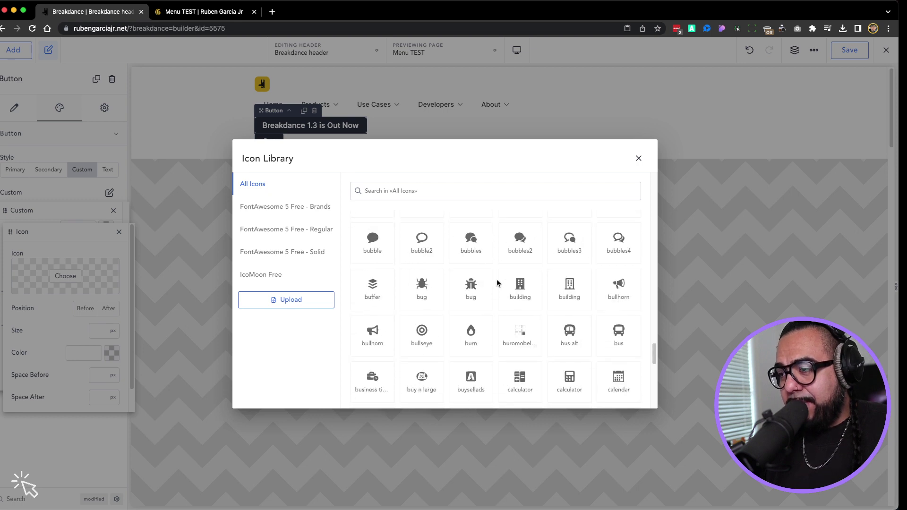
{"action": "scroll", "coordinate": [496, 283], "scroll_direction": "down", "scroll_amount": 2}
{"action": "scroll", "coordinate": [497, 283], "scroll_direction": "down", "scroll_amount": 5}
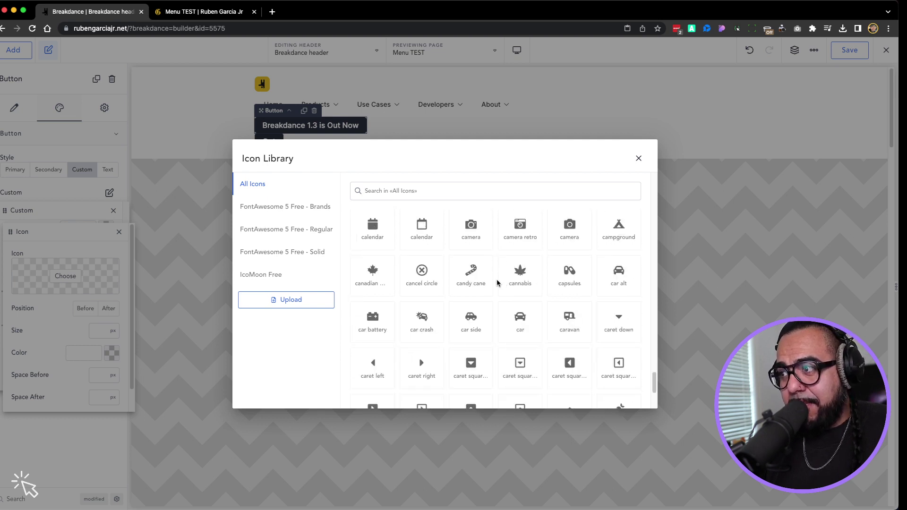
{"action": "scroll", "coordinate": [497, 282], "scroll_direction": "up", "scroll_amount": 10}
{"action": "scroll", "coordinate": [497, 283], "scroll_direction": "down", "scroll_amount": 3}
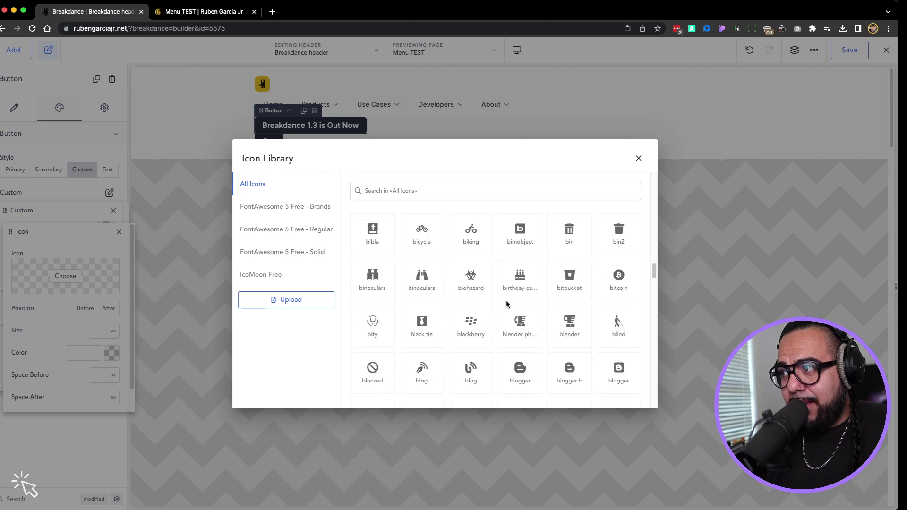
{"action": "scroll", "coordinate": [635, 306], "scroll_direction": "down", "scroll_amount": 3}
{"action": "left_click", "coordinate": [624, 296]}
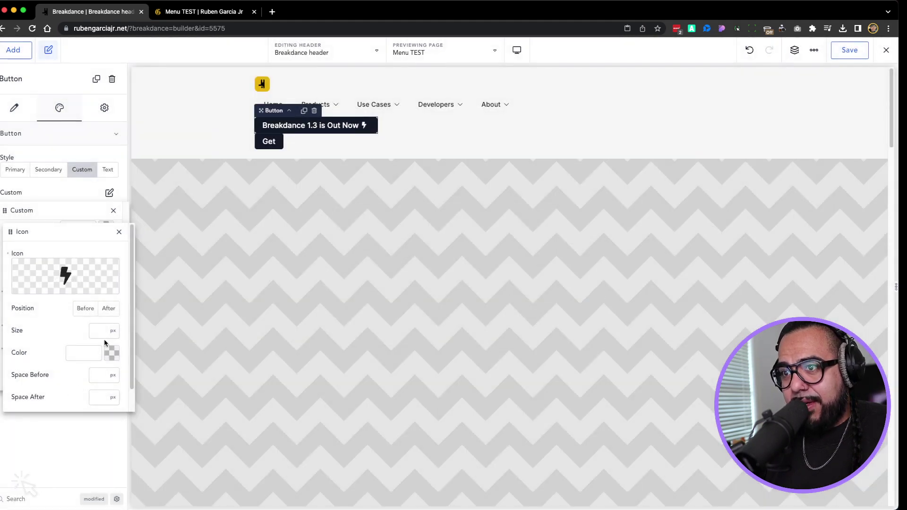
Place the bolt before the button text and colour it yellow #FFC514.
{"action": "left_click", "coordinate": [83, 311]}
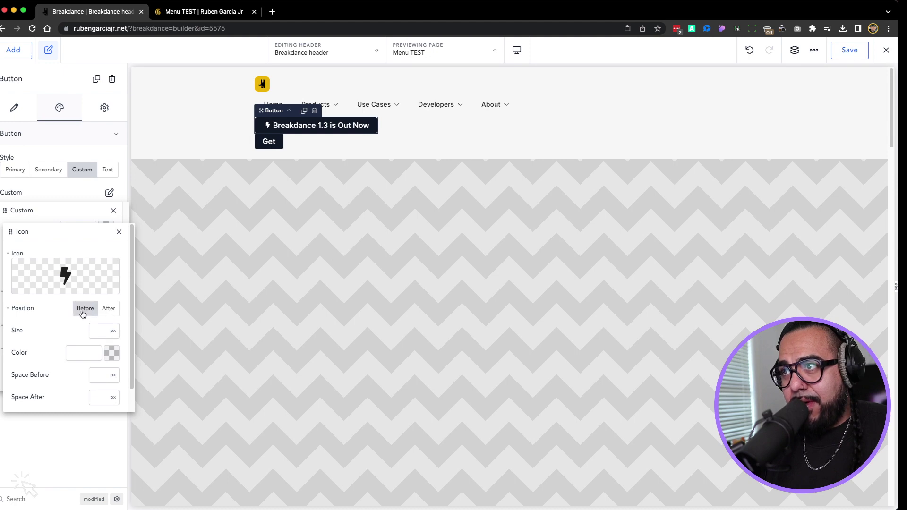
{"action": "left_click", "coordinate": [112, 354]}
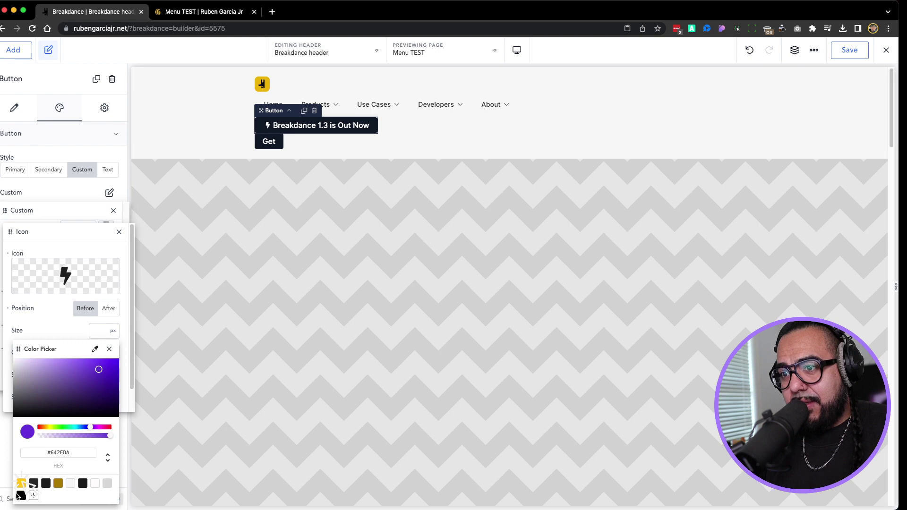
{"action": "left_click", "coordinate": [22, 483]}
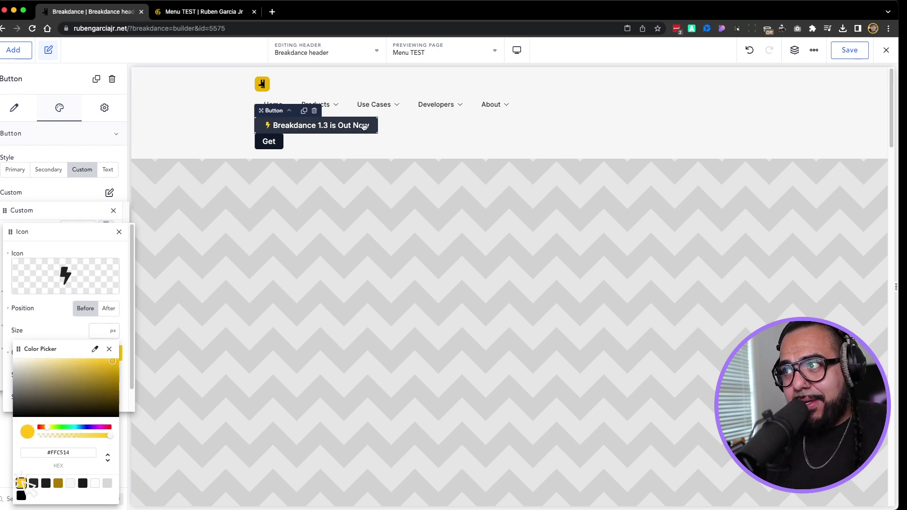
{"action": "left_click", "coordinate": [348, 86]}
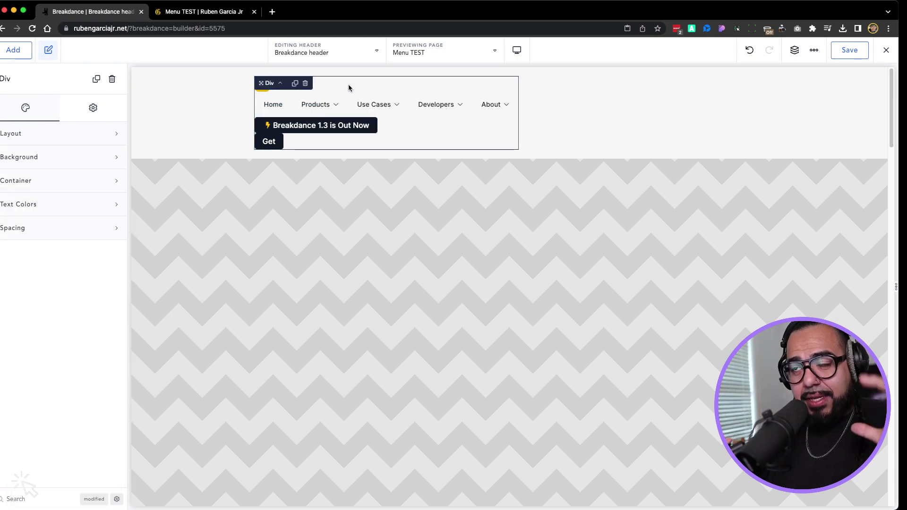
Switch the header Div to a horizontal layout, centered and vertically middle-aligned.
{"action": "left_click", "coordinate": [66, 140]}
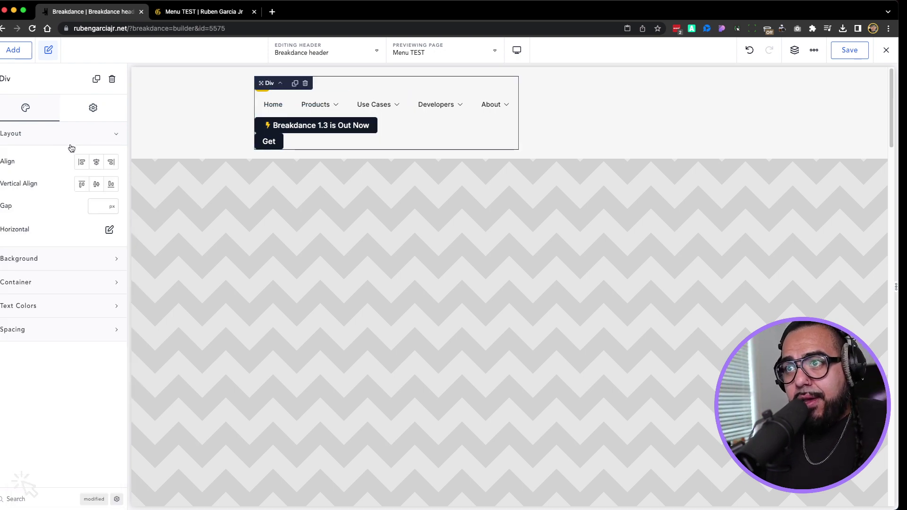
{"action": "left_click", "coordinate": [111, 230]}
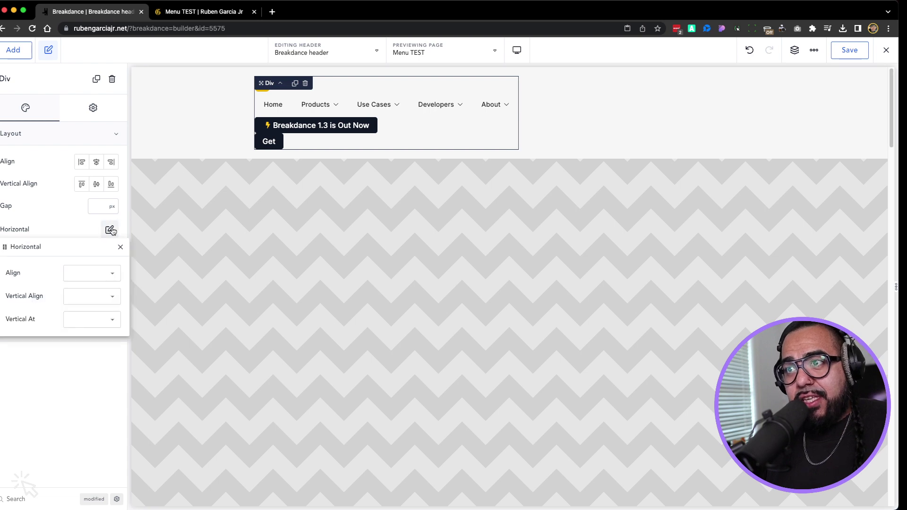
{"action": "left_click", "coordinate": [98, 277]}
{"action": "left_click", "coordinate": [91, 300]}
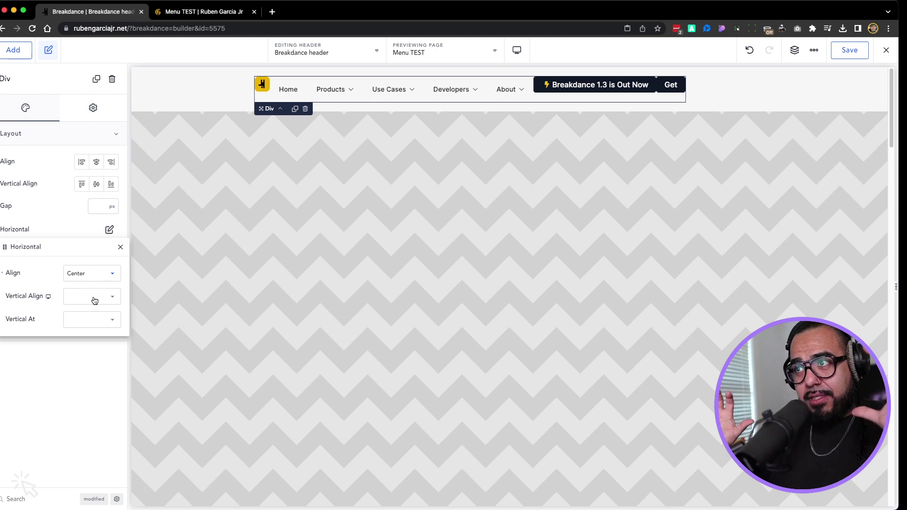
{"action": "left_click", "coordinate": [97, 299]}
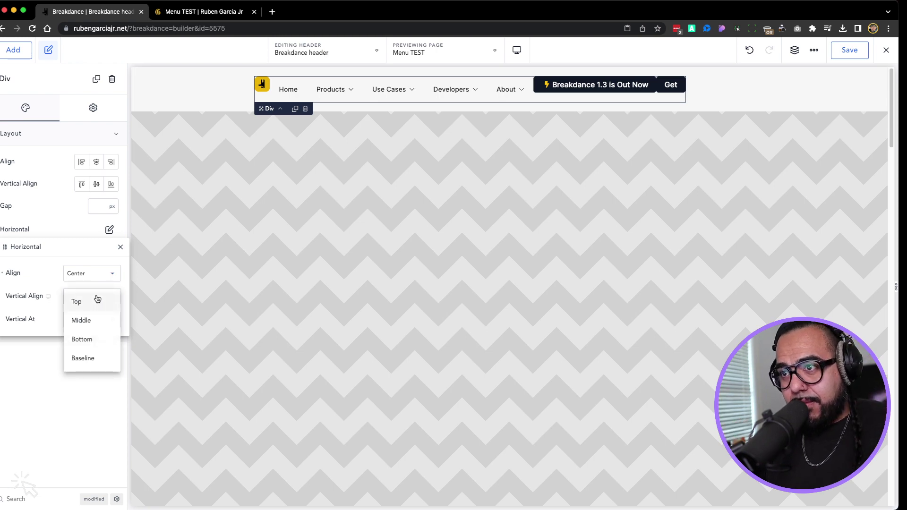
{"action": "left_click", "coordinate": [92, 320]}
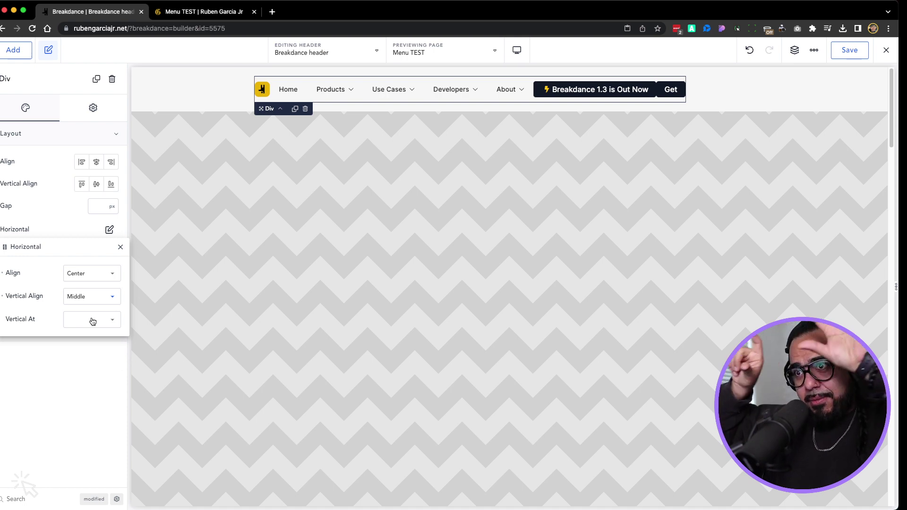
{"action": "left_click", "coordinate": [121, 246]}
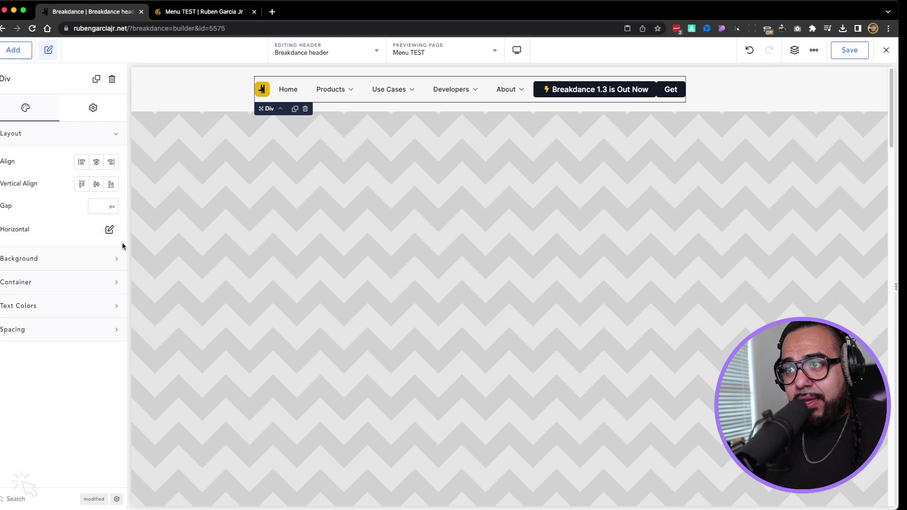
Set a 10 px gap between the header's logo, menu and buttons.
{"action": "left_click", "coordinate": [100, 209]}
{"action": "type", "text": "10"}
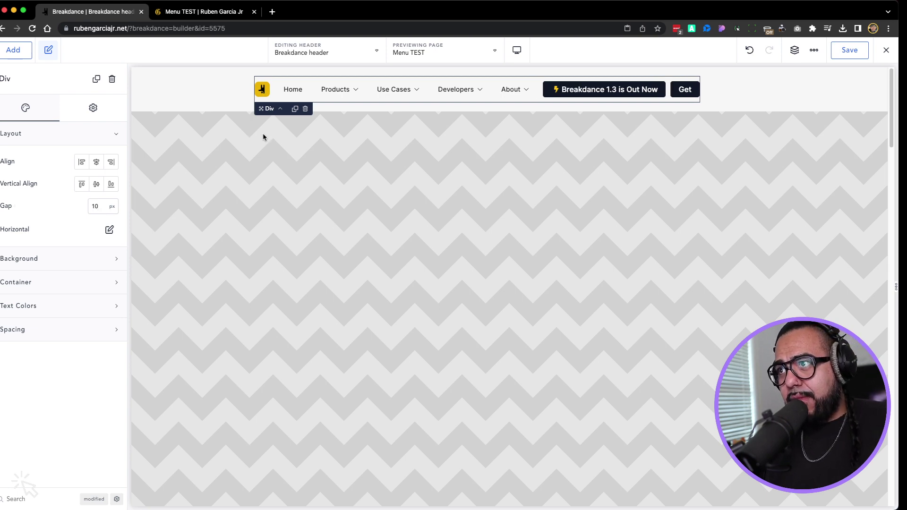
{"action": "left_click", "coordinate": [210, 94]}
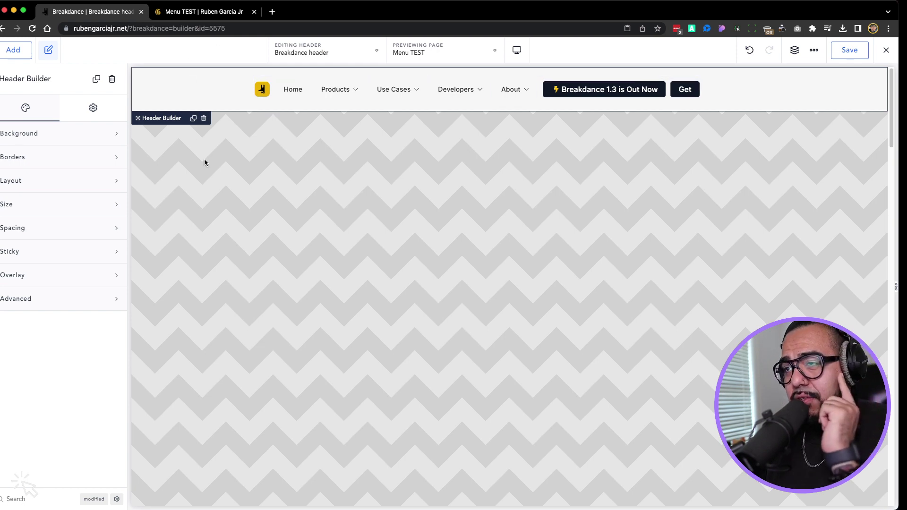
Make the Header Builder sticky while scrolling.
{"action": "left_click", "coordinate": [63, 258]}
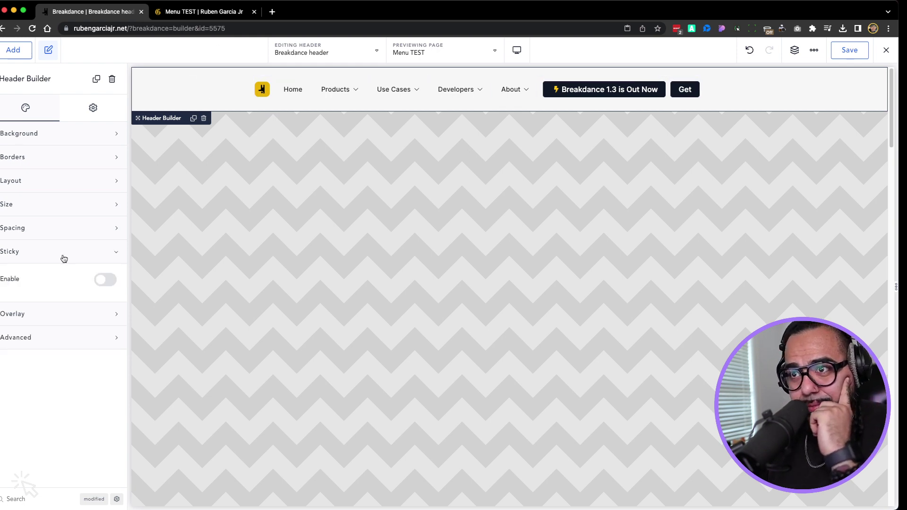
{"action": "left_click", "coordinate": [106, 280]}
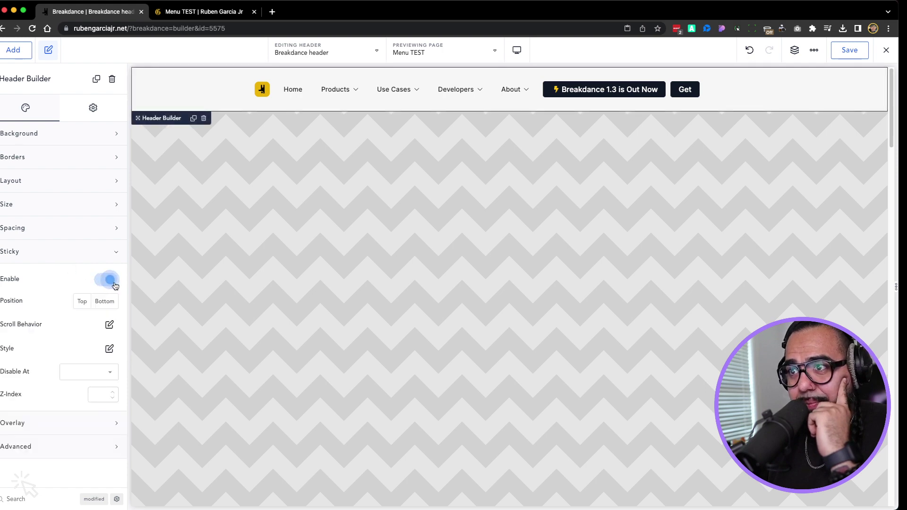
{"action": "scroll", "coordinate": [215, 255], "scroll_direction": "down", "scroll_amount": 3}
{"action": "scroll", "coordinate": [215, 255], "scroll_direction": "up", "scroll_amount": 3}
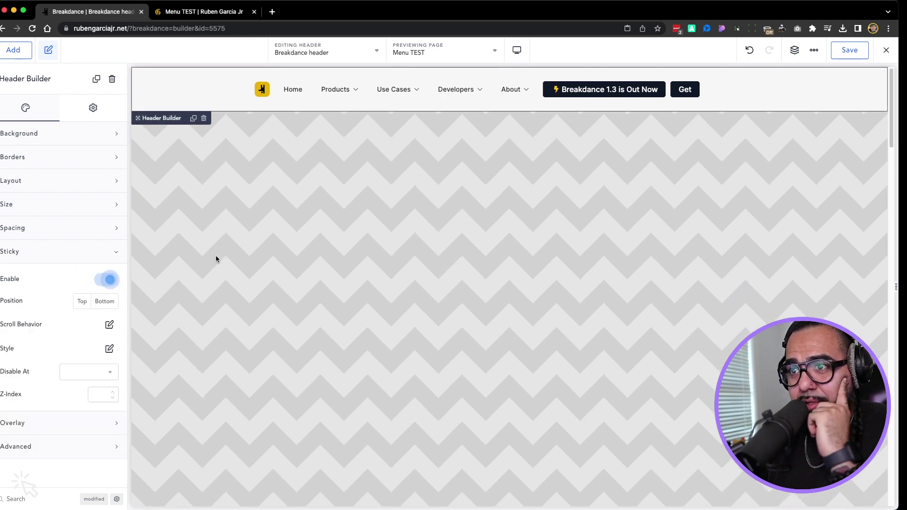
Set the sticky header's Hide After distance to 400 px.
{"action": "left_click", "coordinate": [108, 326]}
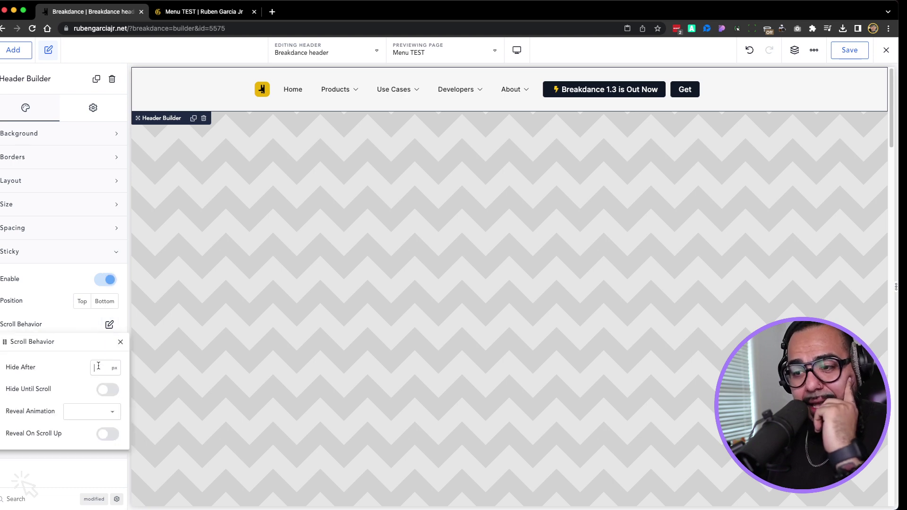
{"action": "type", "text": "400"}
{"action": "scroll", "coordinate": [284, 381], "scroll_direction": "down", "scroll_amount": 3}
{"action": "scroll", "coordinate": [284, 380], "scroll_direction": "down", "scroll_amount": 1}
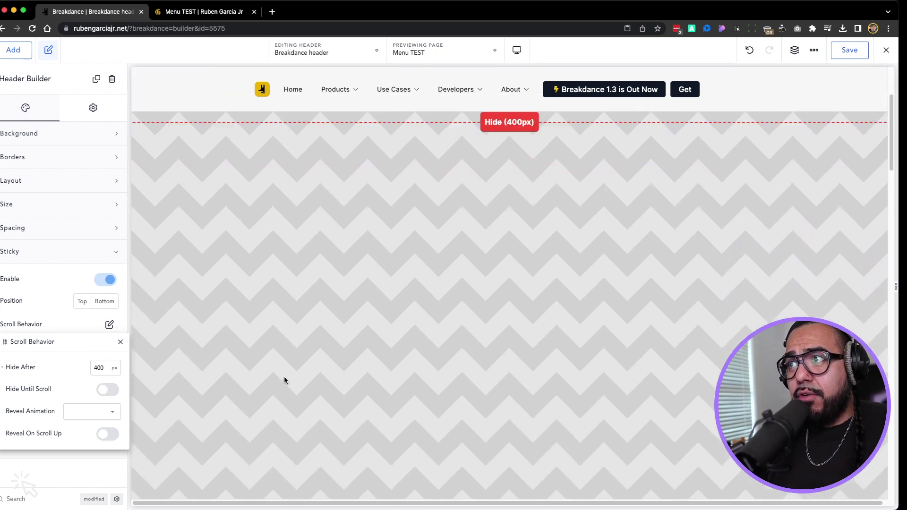
{"action": "scroll", "coordinate": [285, 381], "scroll_direction": "down", "scroll_amount": 5}
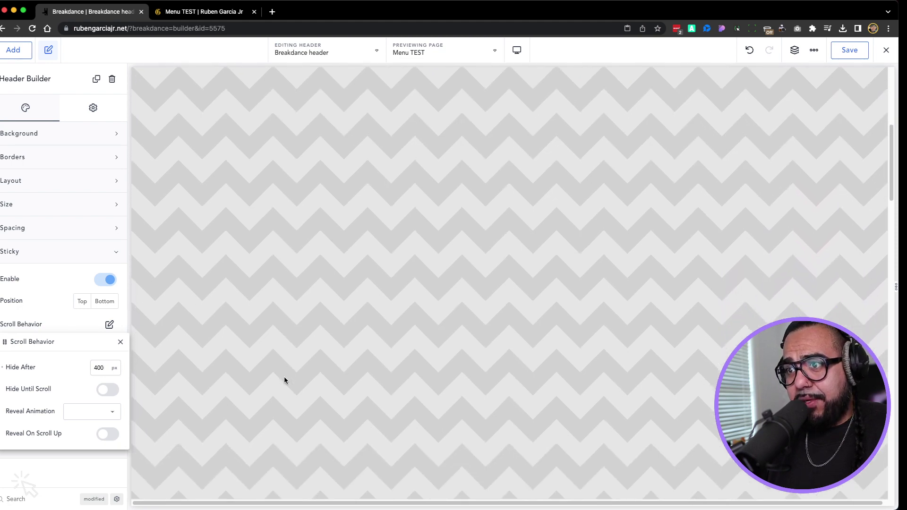
{"action": "scroll", "coordinate": [285, 380], "scroll_direction": "down", "scroll_amount": 2}
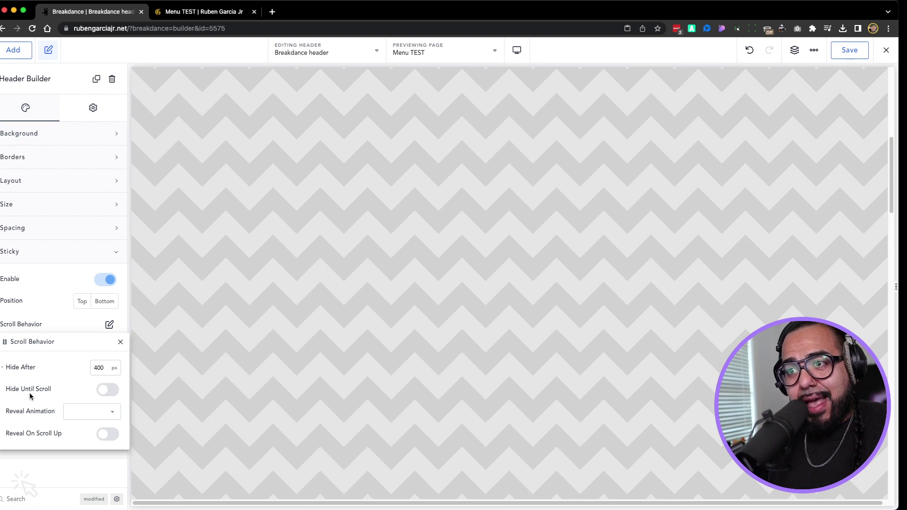
{"action": "left_click", "coordinate": [104, 390]}
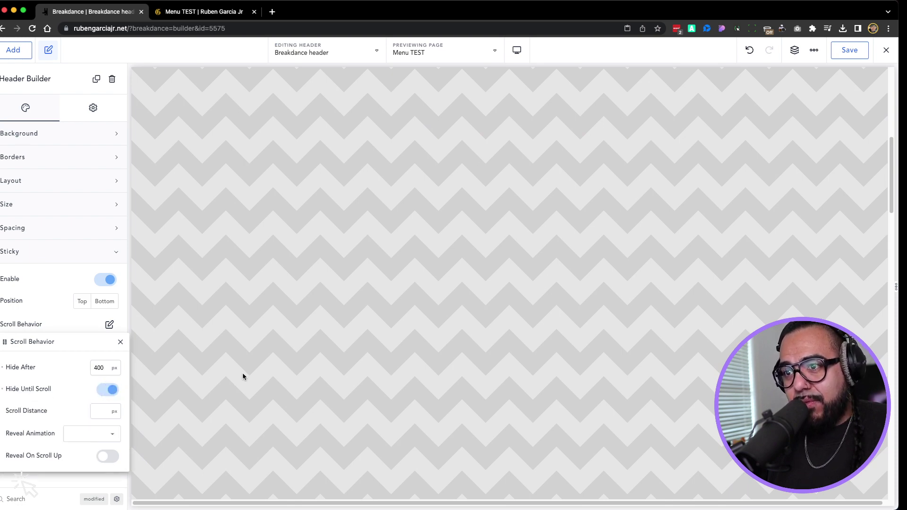
{"action": "scroll", "coordinate": [242, 375], "scroll_direction": "down", "scroll_amount": 2}
{"action": "scroll", "coordinate": [243, 376], "scroll_direction": "down", "scroll_amount": 5}
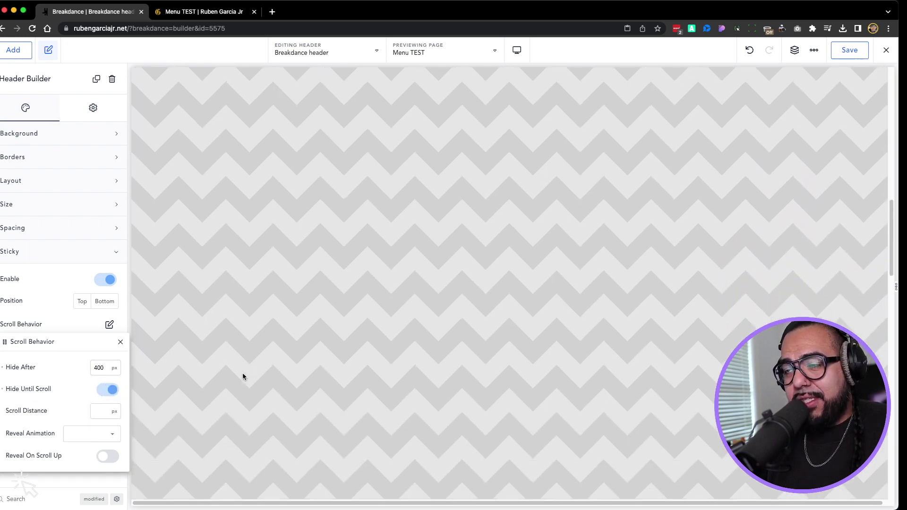
{"action": "scroll", "coordinate": [242, 376], "scroll_direction": "up", "scroll_amount": 7}
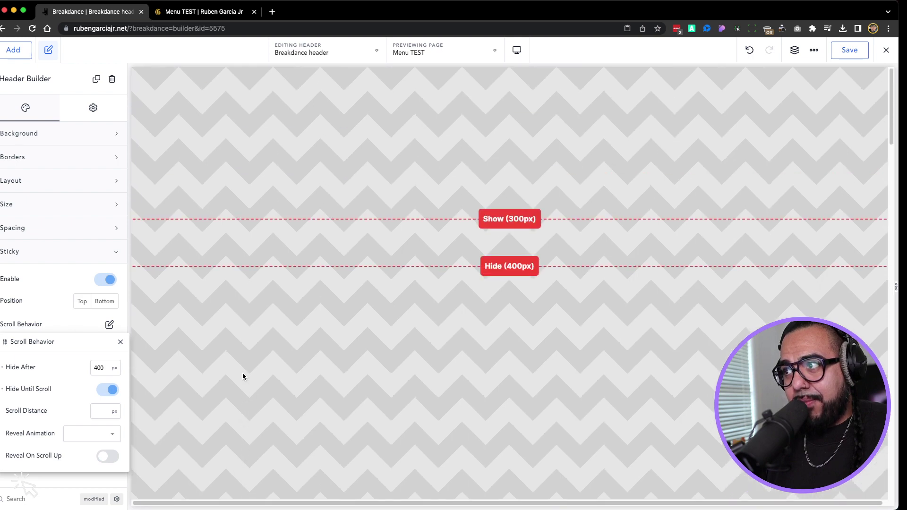
Switch off hide-until-scroll, enable Reveal On Scroll Up, and test it on the canvas.
{"action": "left_click", "coordinate": [106, 390]}
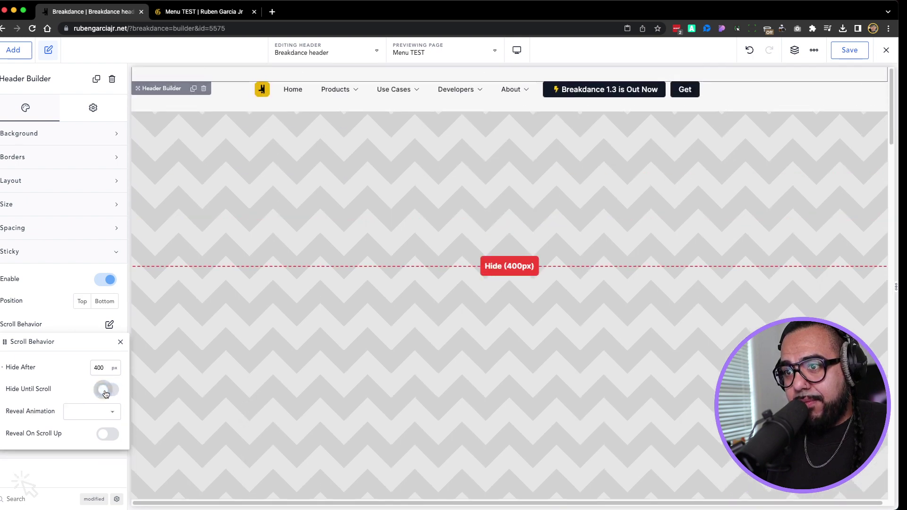
{"action": "left_click", "coordinate": [107, 434]}
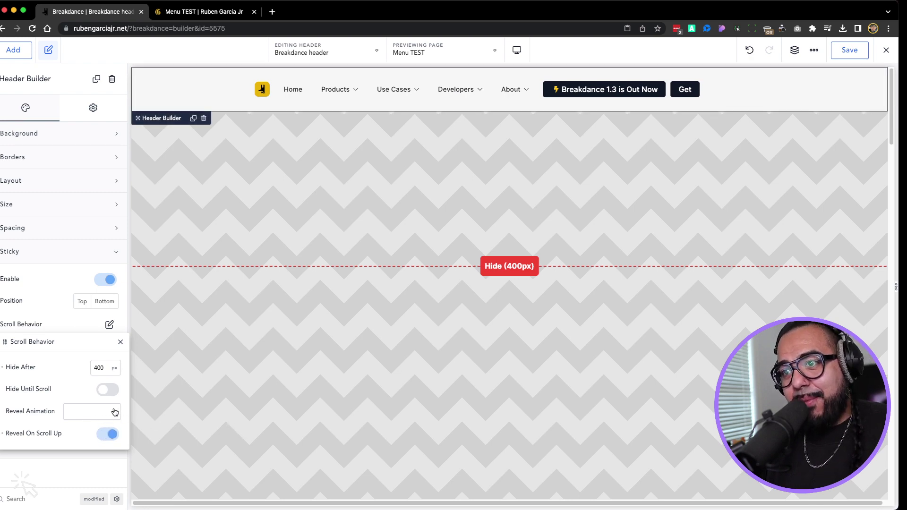
{"action": "scroll", "coordinate": [231, 411], "scroll_direction": "down", "scroll_amount": 10}
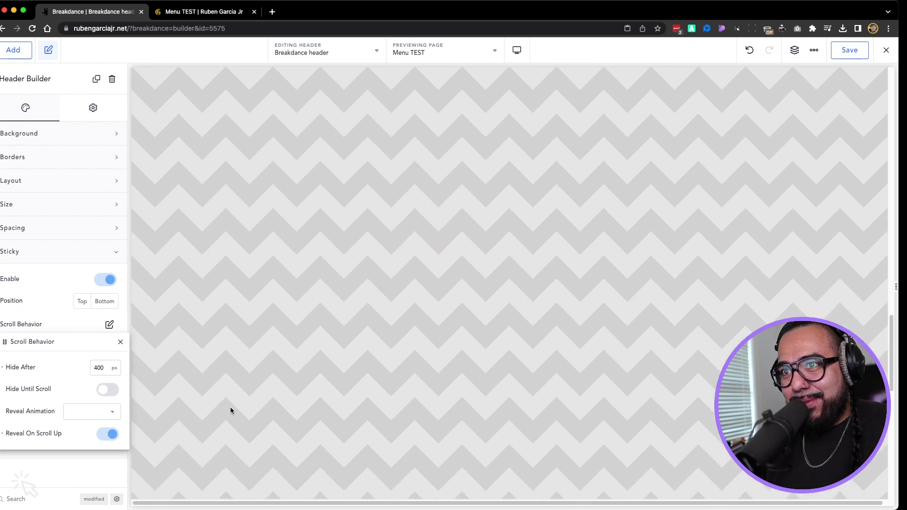
{"action": "scroll", "coordinate": [231, 411], "scroll_direction": "up", "scroll_amount": 5}
{"action": "scroll", "coordinate": [231, 410], "scroll_direction": "up", "scroll_amount": 5}
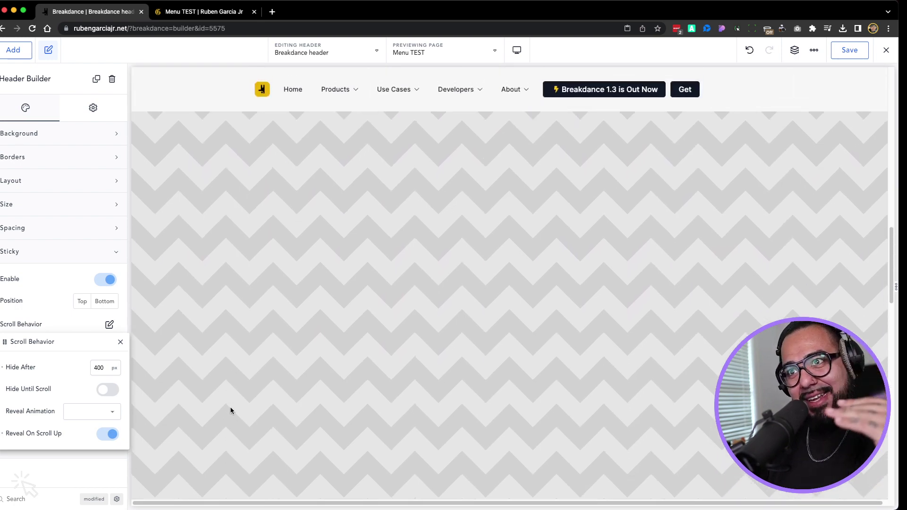
{"action": "scroll", "coordinate": [231, 410], "scroll_direction": "down", "scroll_amount": 10}
{"action": "scroll", "coordinate": [230, 409], "scroll_direction": "up", "scroll_amount": 5}
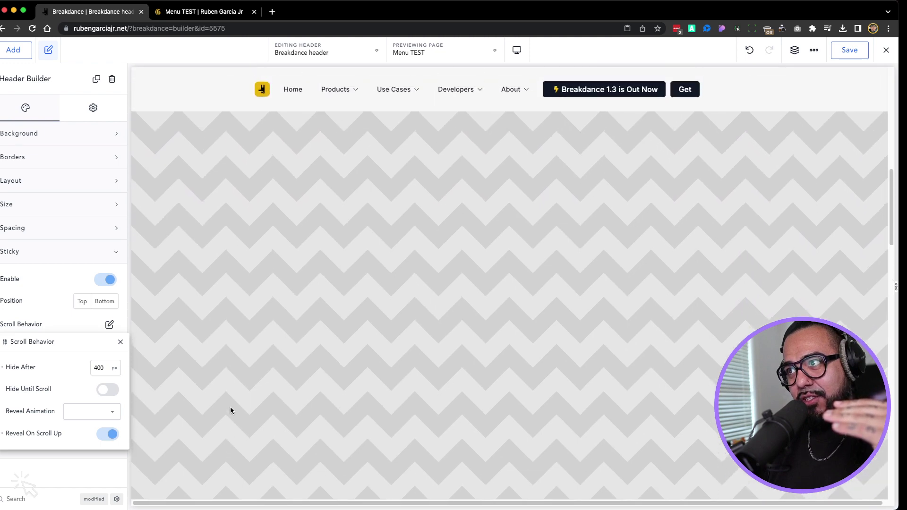
{"action": "scroll", "coordinate": [231, 410], "scroll_direction": "down", "scroll_amount": 8}
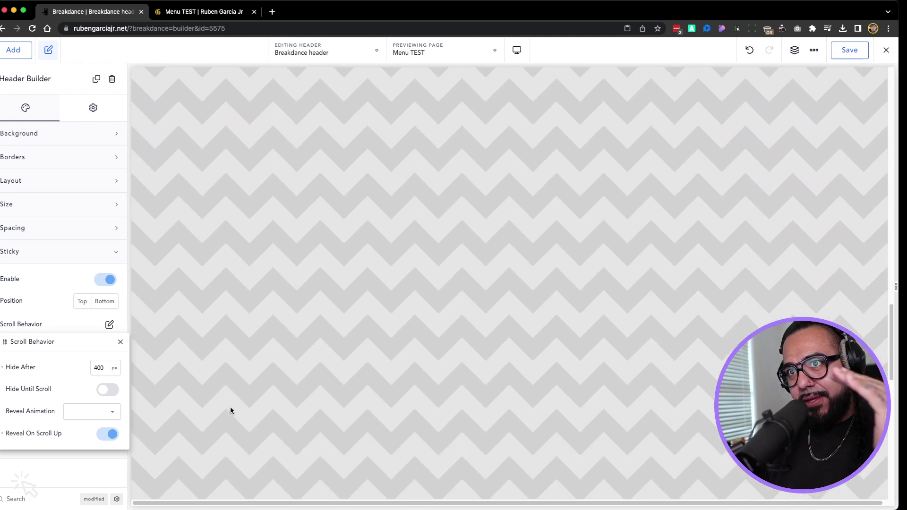
{"action": "scroll", "coordinate": [231, 411], "scroll_direction": "up", "scroll_amount": 5}
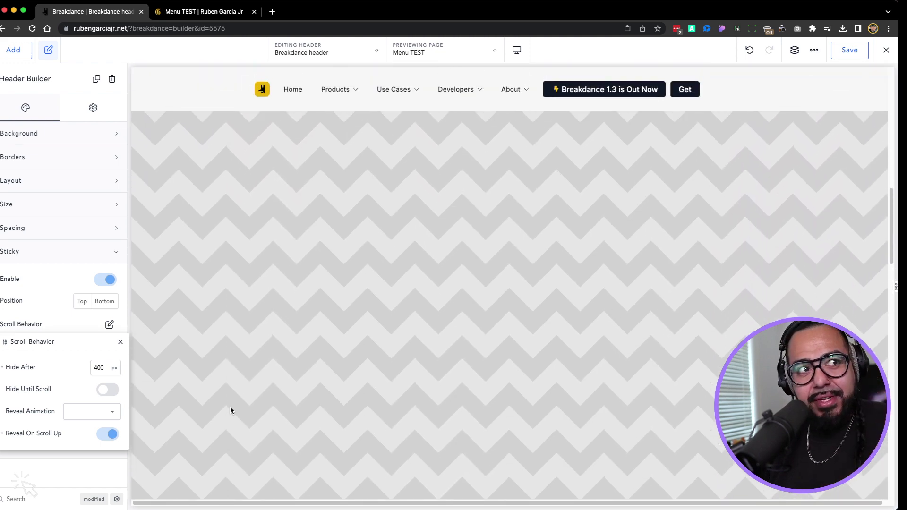
{"action": "scroll", "coordinate": [237, 415], "scroll_direction": "up", "scroll_amount": 6}
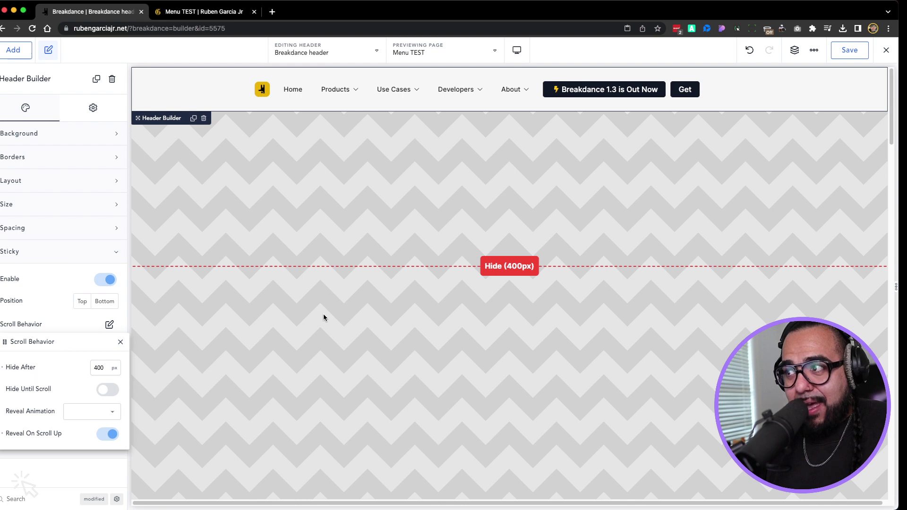
{"action": "scroll", "coordinate": [324, 317], "scroll_direction": "down", "scroll_amount": 3}
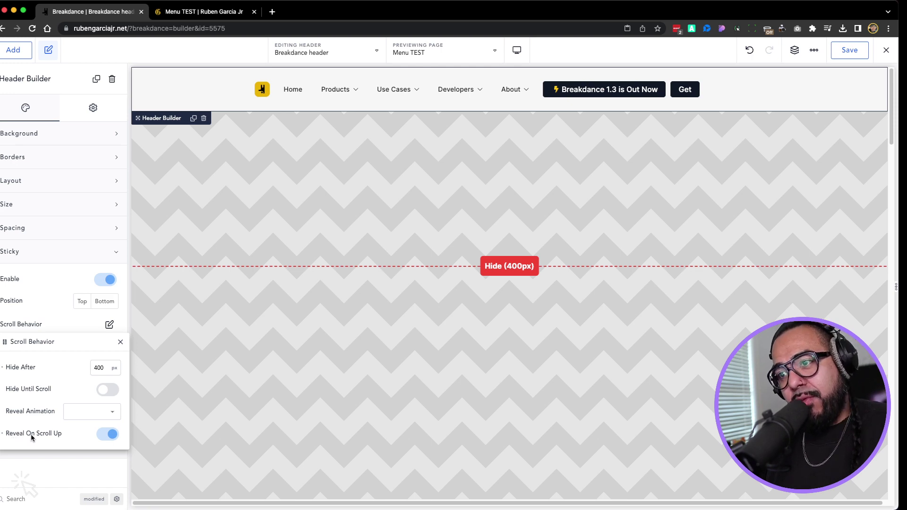
Enable Overlay on the Header Builder and scroll the canvas to check it.
{"action": "left_click", "coordinate": [120, 342]}
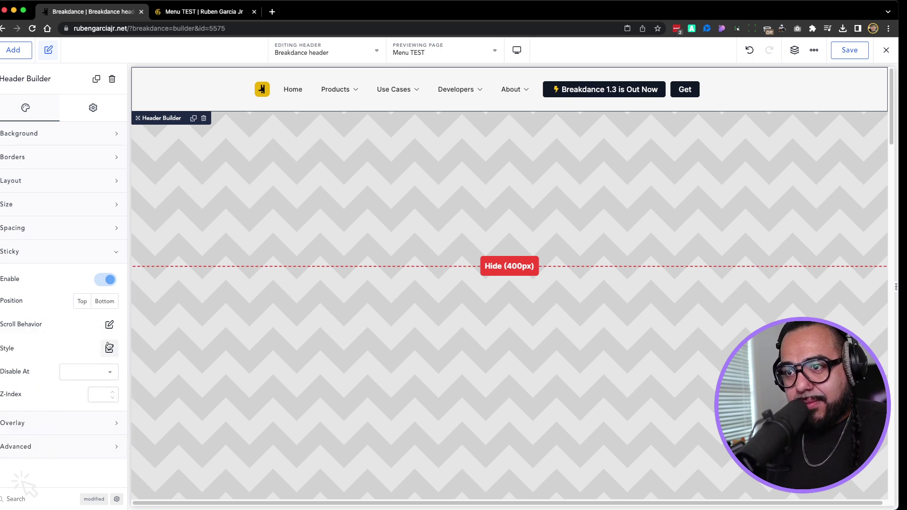
{"action": "left_click", "coordinate": [43, 254]}
{"action": "left_click", "coordinate": [47, 275]}
{"action": "left_click", "coordinate": [101, 305]}
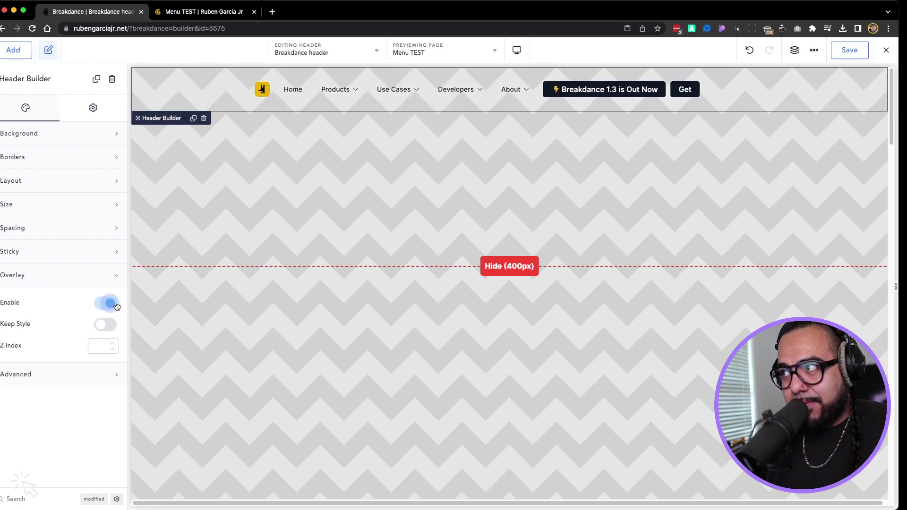
{"action": "scroll", "coordinate": [461, 251], "scroll_direction": "down", "scroll_amount": 5}
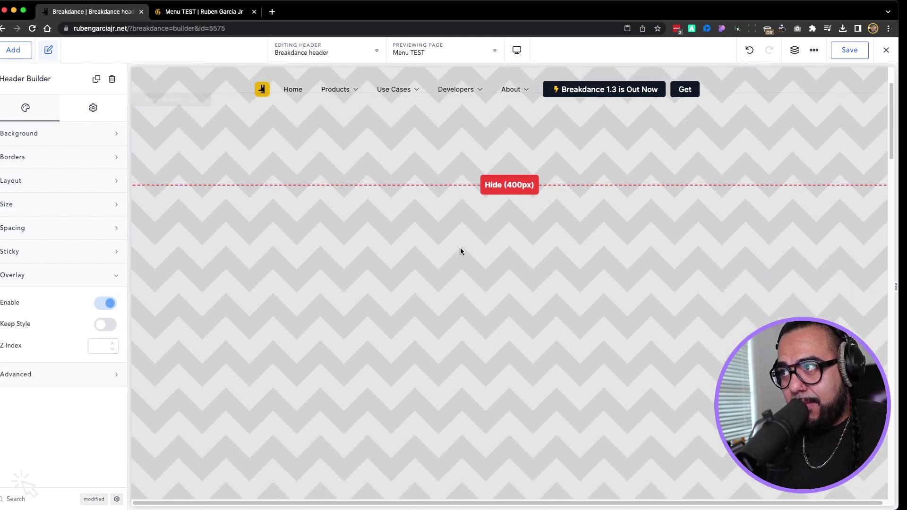
{"action": "scroll", "coordinate": [461, 251], "scroll_direction": "up", "scroll_amount": 5}
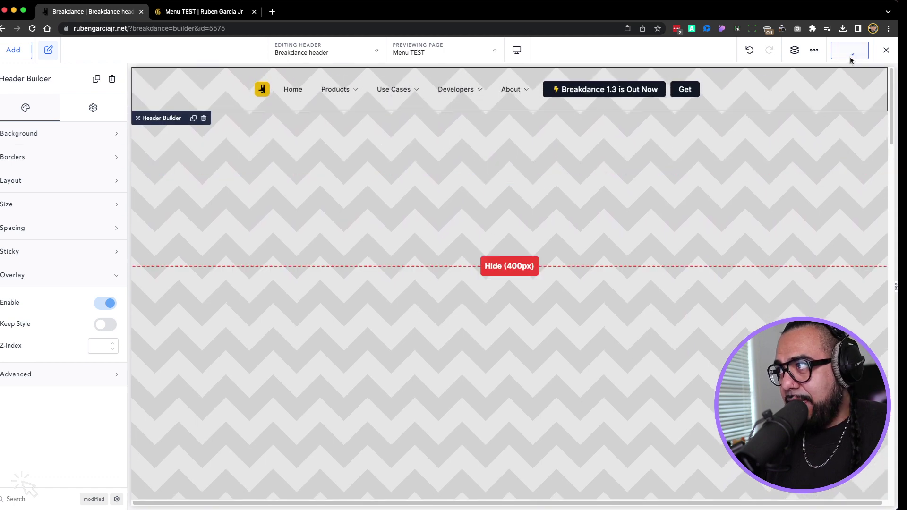
Scroll the live Menu TEST page to check the header overlaying the hero.
{"action": "left_click", "coordinate": [227, 13]}
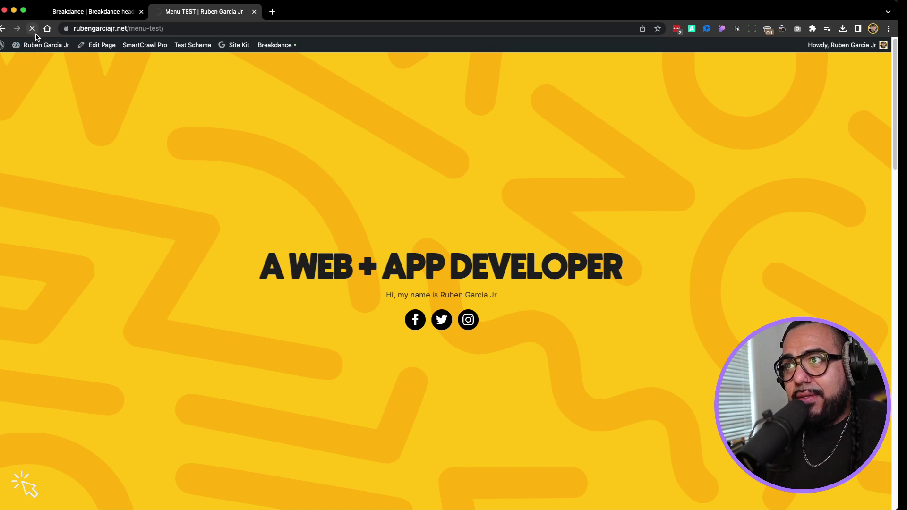
{"action": "scroll", "coordinate": [285, 194], "scroll_direction": "down", "scroll_amount": 6}
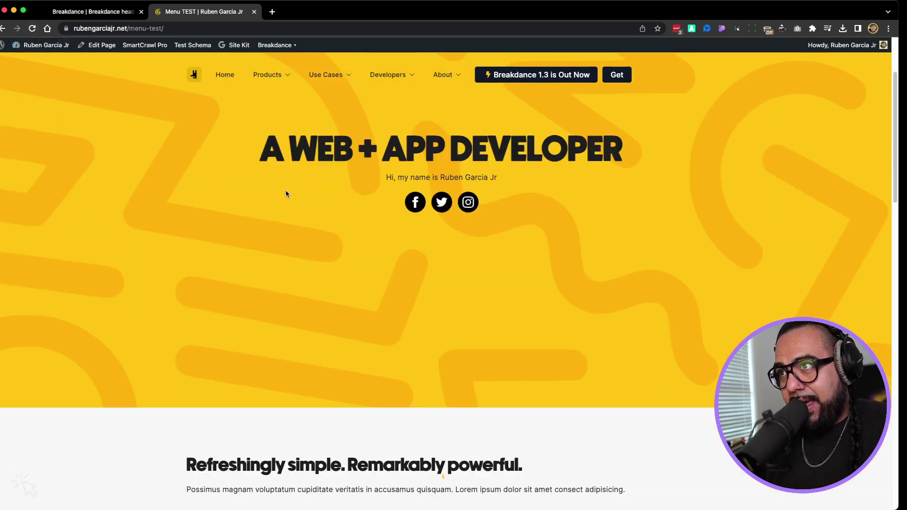
{"action": "scroll", "coordinate": [285, 194], "scroll_direction": "up", "scroll_amount": 3}
{"action": "scroll", "coordinate": [285, 193], "scroll_direction": "up", "scroll_amount": 3}
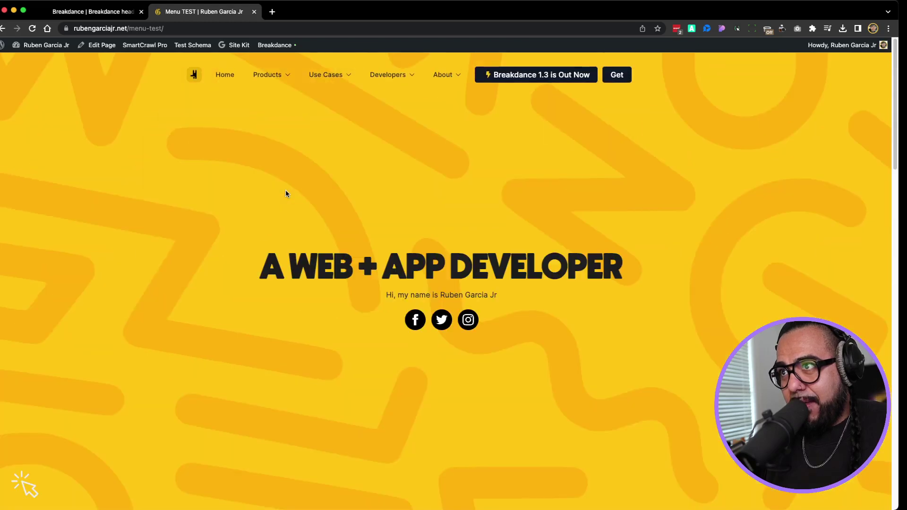
{"action": "scroll", "coordinate": [286, 193], "scroll_direction": "down", "scroll_amount": 3}
{"action": "scroll", "coordinate": [285, 194], "scroll_direction": "down", "scroll_amount": 1}
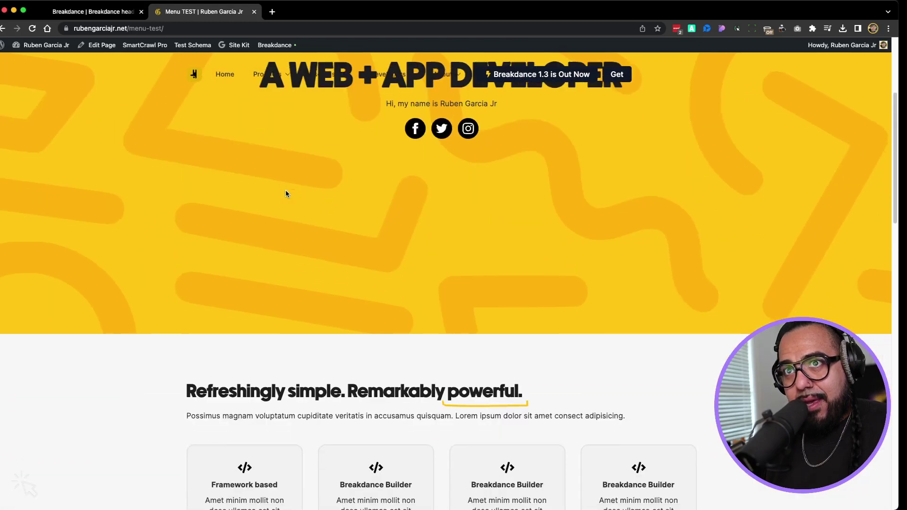
{"action": "scroll", "coordinate": [286, 194], "scroll_direction": "up", "scroll_amount": 4}
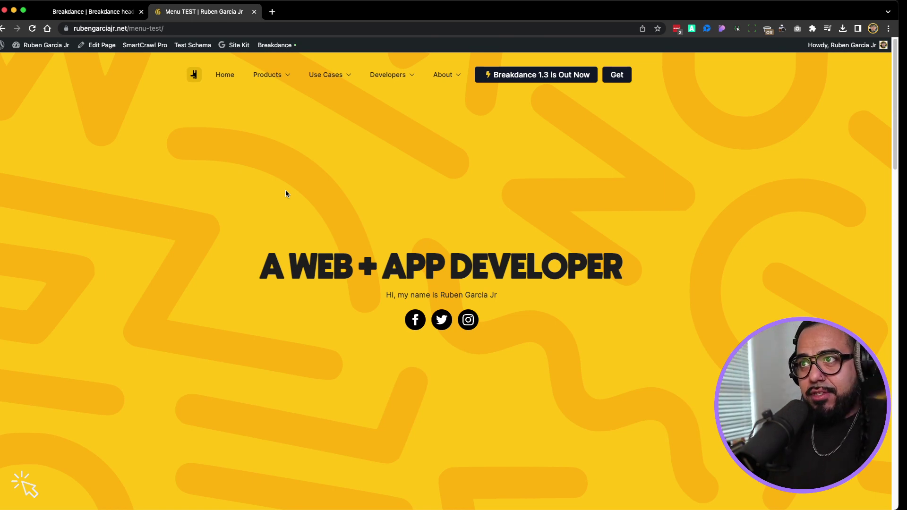
{"action": "scroll", "coordinate": [261, 215], "scroll_direction": "down", "scroll_amount": 10}
{"action": "scroll", "coordinate": [261, 215], "scroll_direction": "up", "scroll_amount": 10}
Back in the builder, select the whole menu containing the Use Cases dropdown.
{"action": "left_click", "coordinate": [79, 11]}
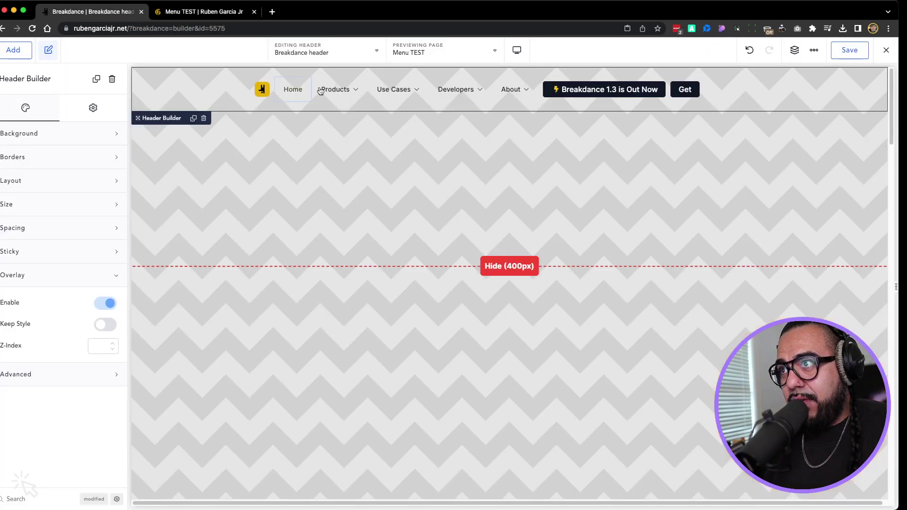
{"action": "left_click", "coordinate": [418, 81]}
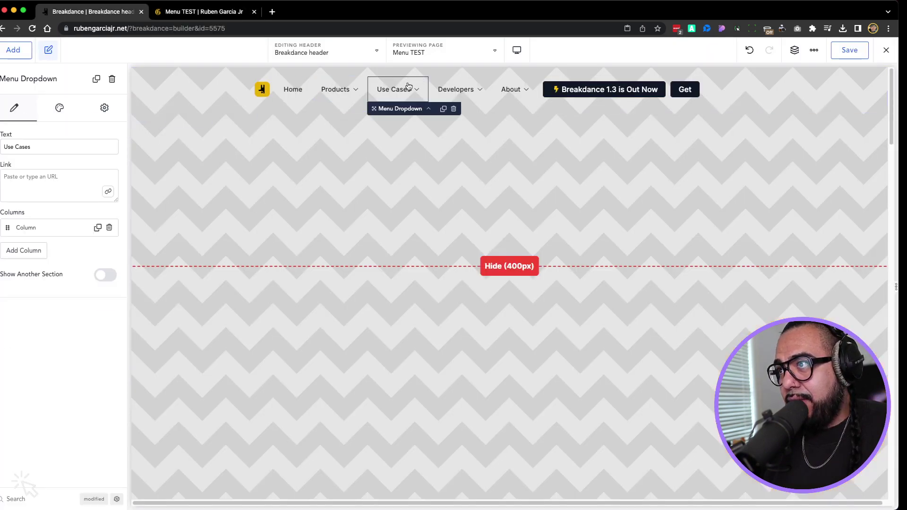
{"action": "left_click", "coordinate": [429, 110]}
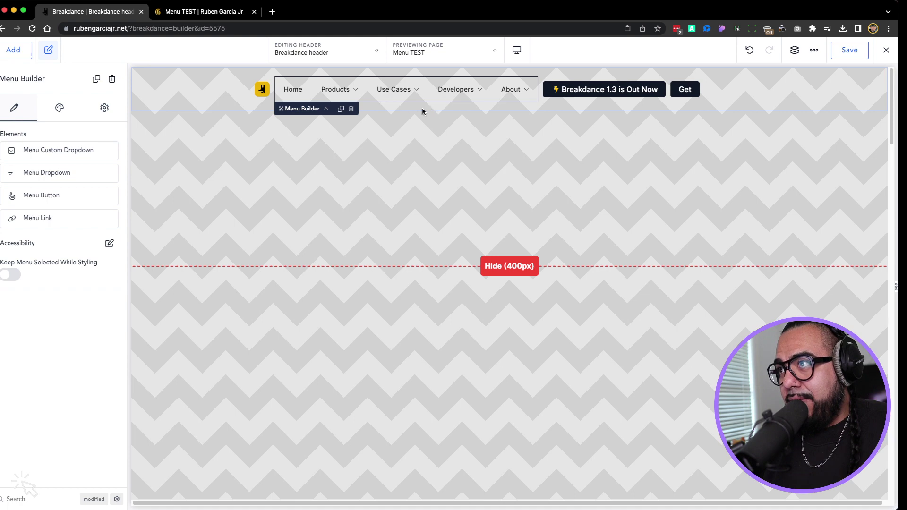
Set the header bar Div's background to the Dark Background global colour swatch.
{"action": "left_click", "coordinate": [328, 112]}
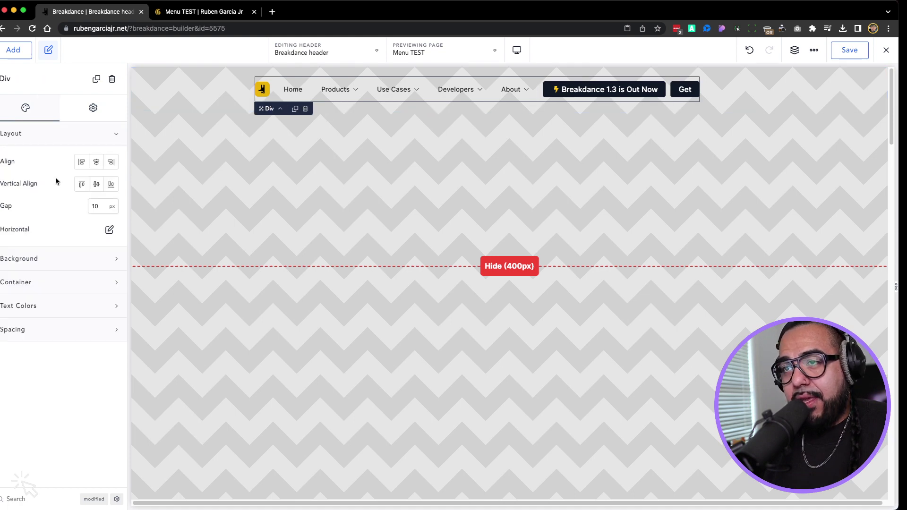
{"action": "left_click", "coordinate": [43, 259]}
{"action": "left_click", "coordinate": [107, 288]}
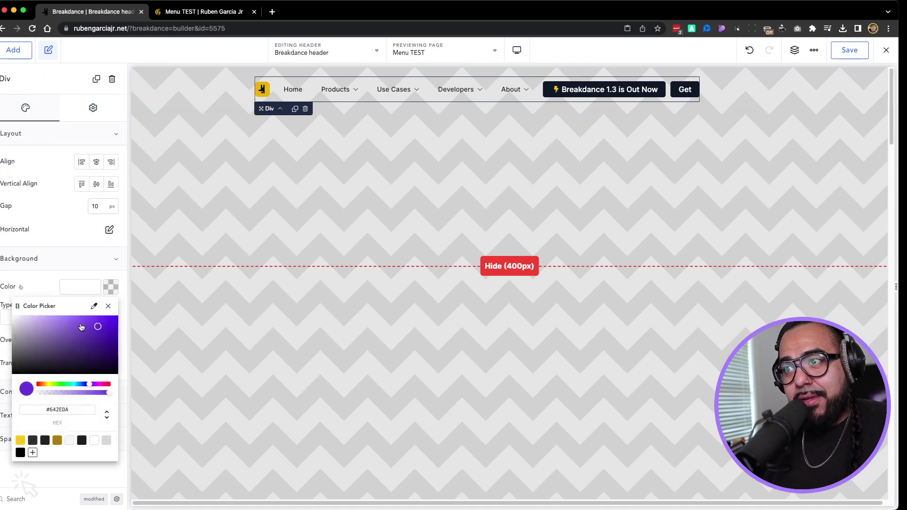
{"action": "left_click_drag", "start_coordinate": [57, 341], "coordinate": [13, 374]}
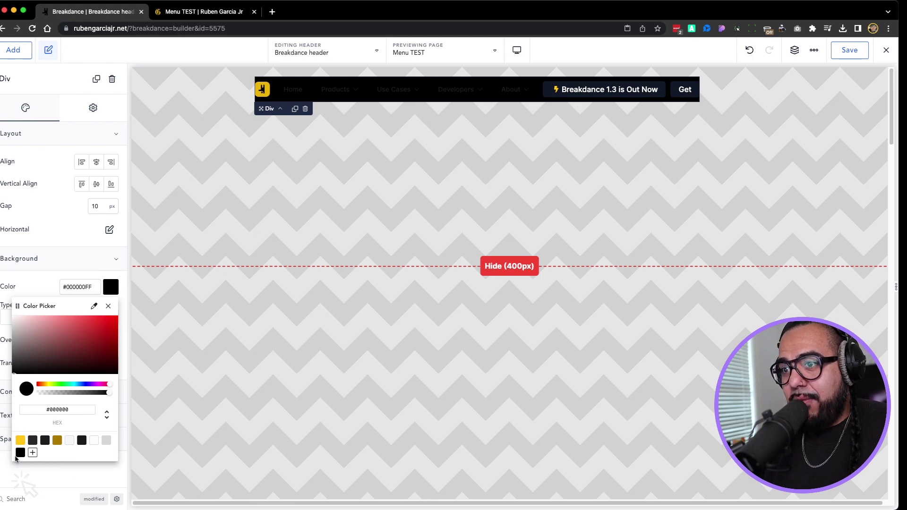
{"action": "left_click", "coordinate": [83, 445]}
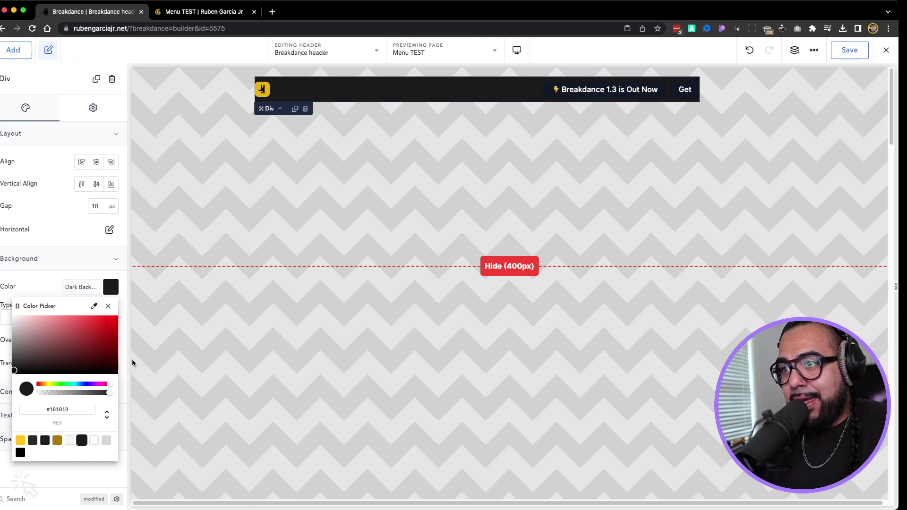
{"action": "left_click", "coordinate": [109, 307]}
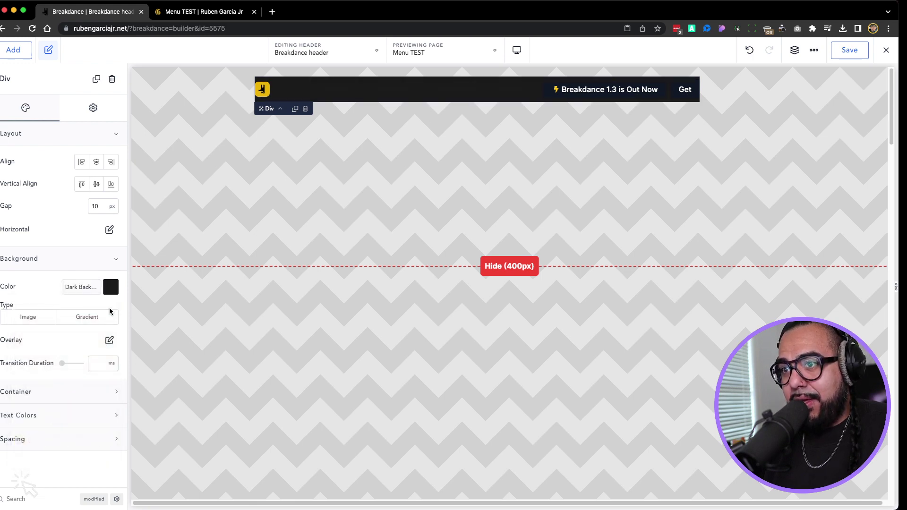
Give the dark header bar 10 px padding on all four sides.
{"action": "left_click", "coordinate": [88, 396]}
{"action": "scroll", "coordinate": [94, 425], "scroll_direction": "down", "scroll_amount": 2}
{"action": "left_click", "coordinate": [102, 421]}
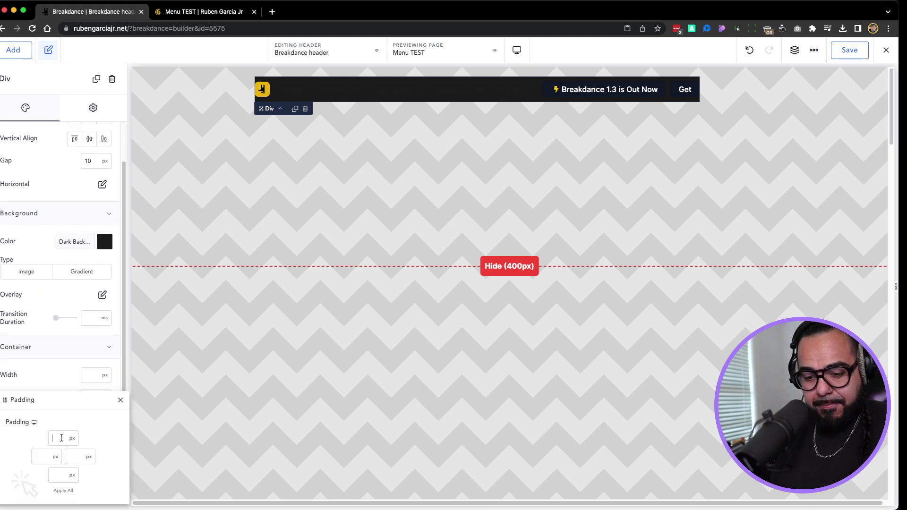
{"action": "type", "text": "10"}
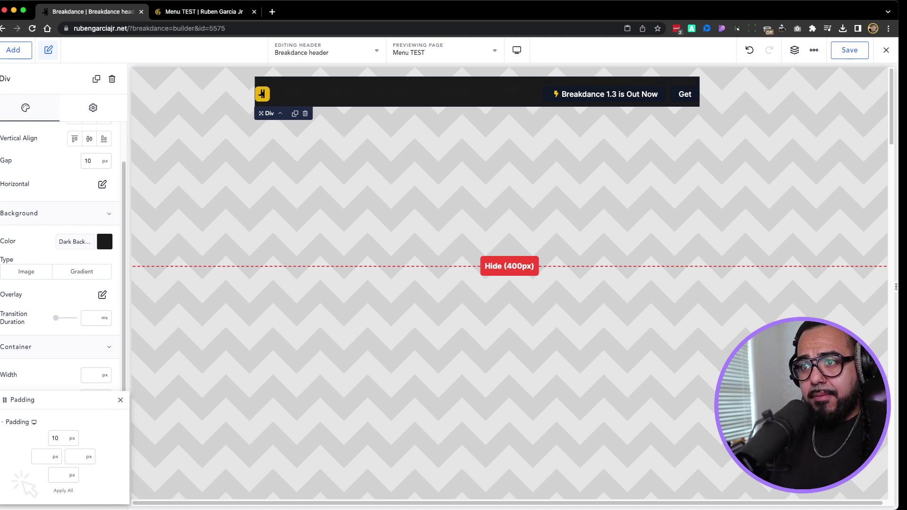
{"action": "left_click", "coordinate": [59, 491]}
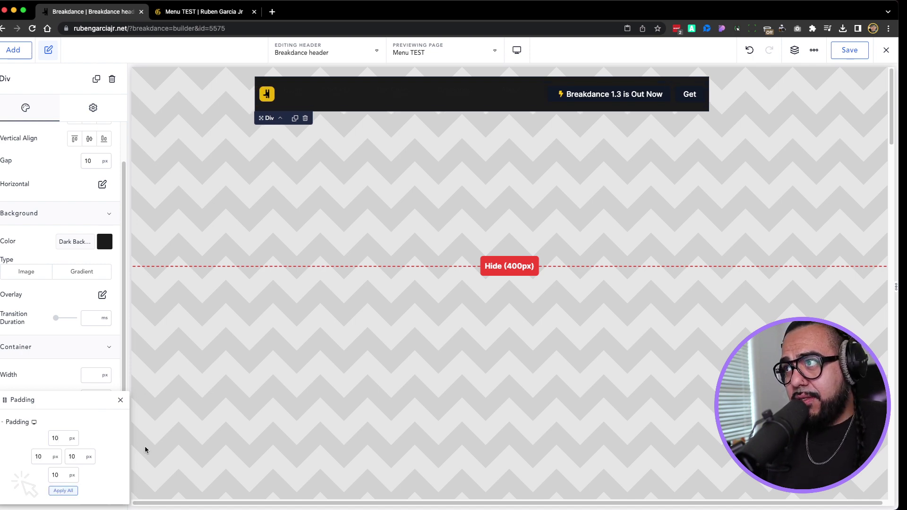
{"action": "left_click", "coordinate": [121, 400]}
Round the bar's corners to 10 px and reduce its top and bottom padding.
{"action": "left_click", "coordinate": [101, 430]}
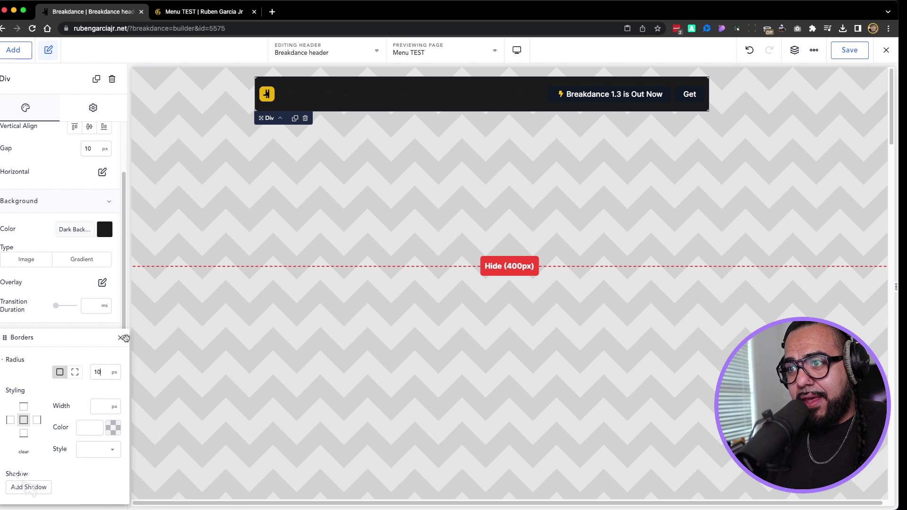
{"action": "left_click", "coordinate": [120, 337]}
{"action": "left_click", "coordinate": [102, 409]}
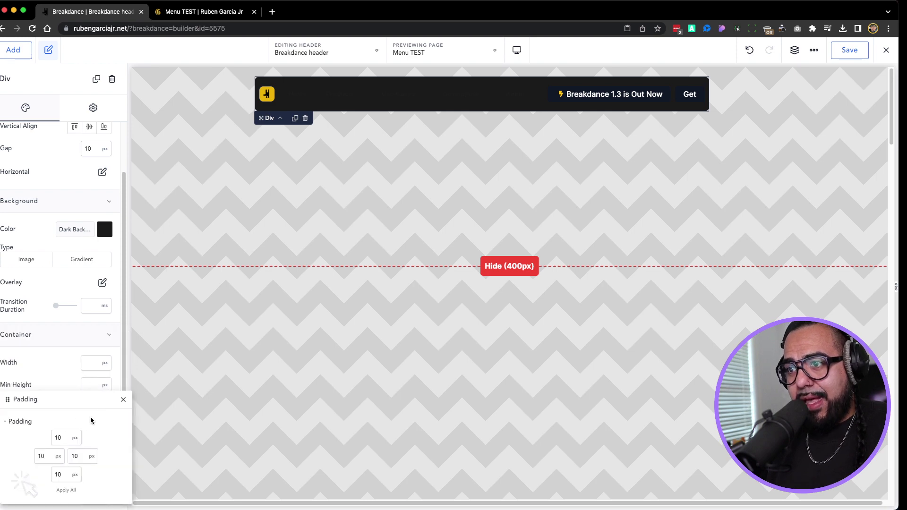
{"action": "type", "text": "5"}
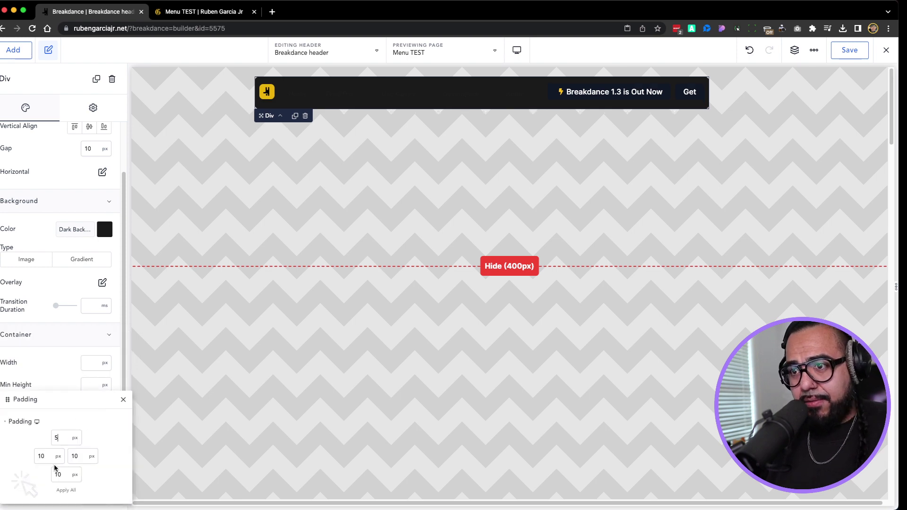
{"action": "double_click", "coordinate": [58, 474]}
{"action": "type", "text": "5"}
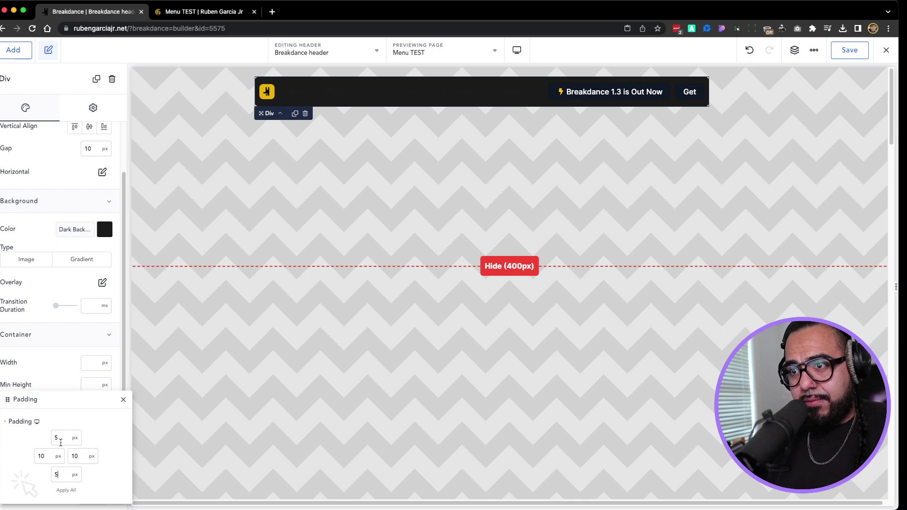
{"action": "type", "text": "2"}
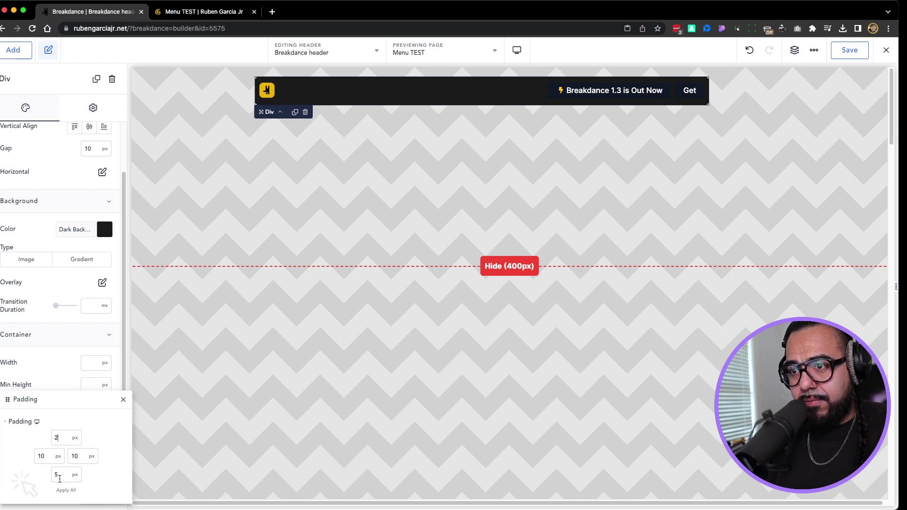
{"action": "type", "text": "2"}
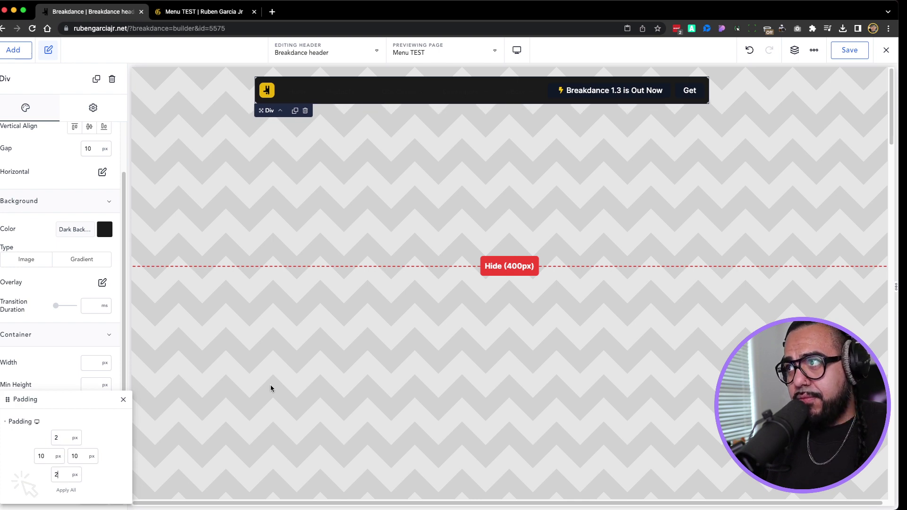
Save the header and reload the live Menu TEST page to check the dark rounded bar.
{"action": "left_click", "coordinate": [849, 50]}
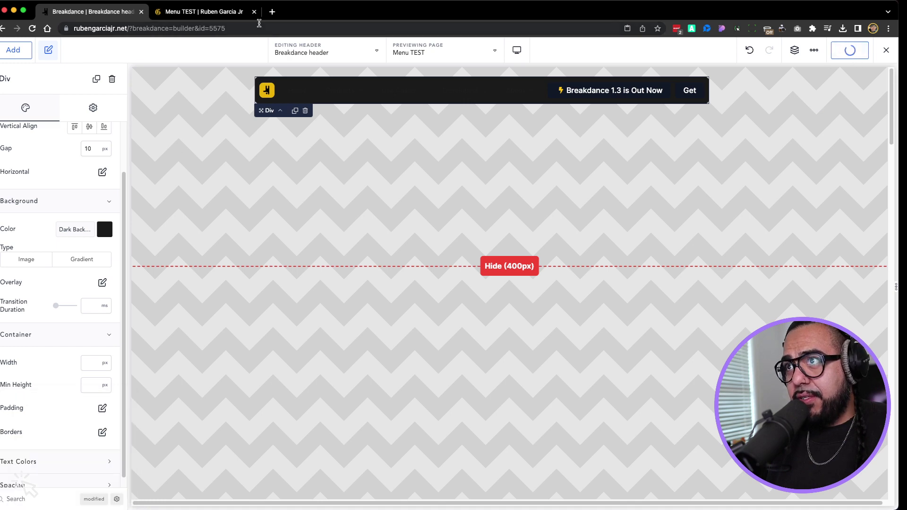
{"action": "left_click", "coordinate": [232, 14]}
{"action": "left_click", "coordinate": [32, 28]}
{"action": "scroll", "coordinate": [150, 106], "scroll_direction": "down", "scroll_amount": 6}
{"action": "scroll", "coordinate": [150, 107], "scroll_direction": "up", "scroll_amount": 6}
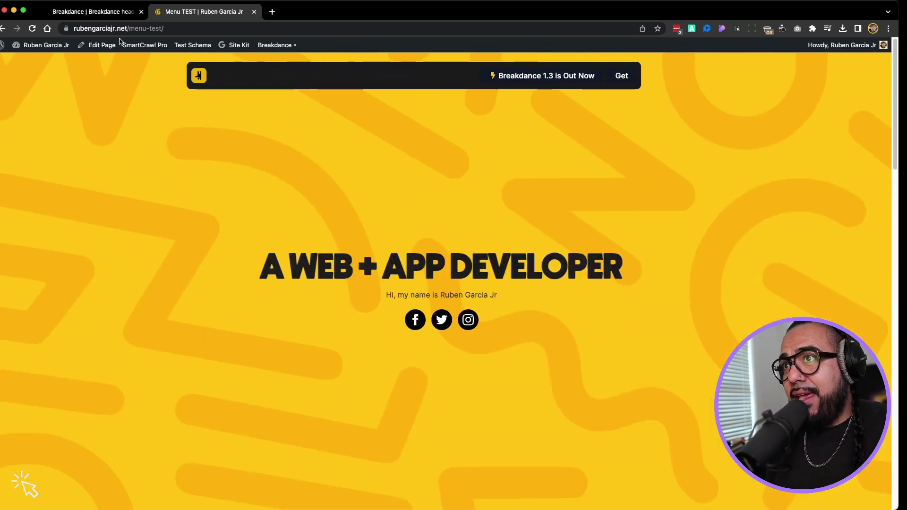
{"action": "left_click", "coordinate": [100, 11]}
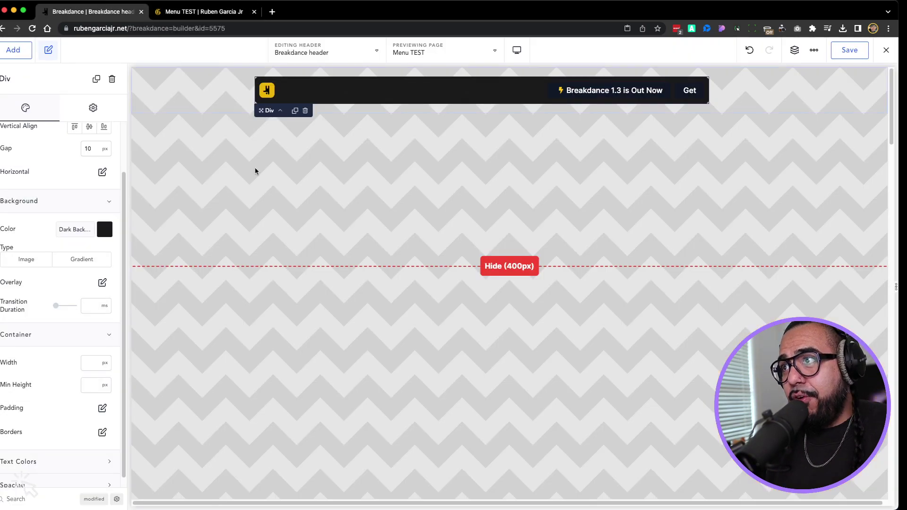
Select the Menu Builder and set its desktop menu link typography colour to white #FFFFFF.
{"action": "left_click", "coordinate": [382, 87]}
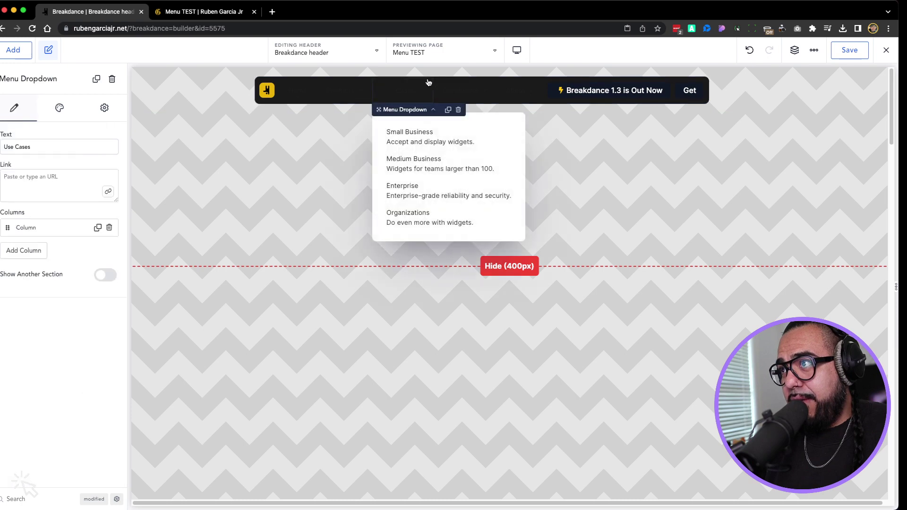
{"action": "left_click", "coordinate": [432, 109]}
{"action": "left_click", "coordinate": [58, 115]}
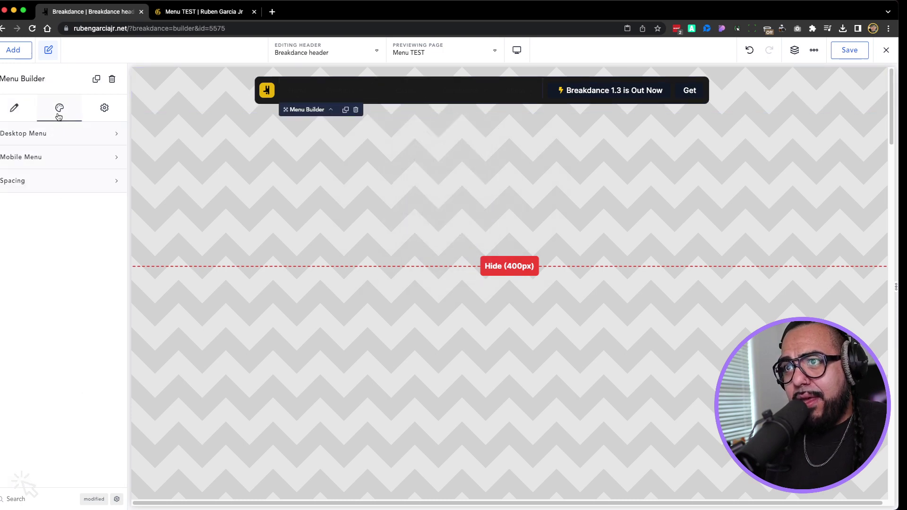
{"action": "left_click", "coordinate": [53, 142]}
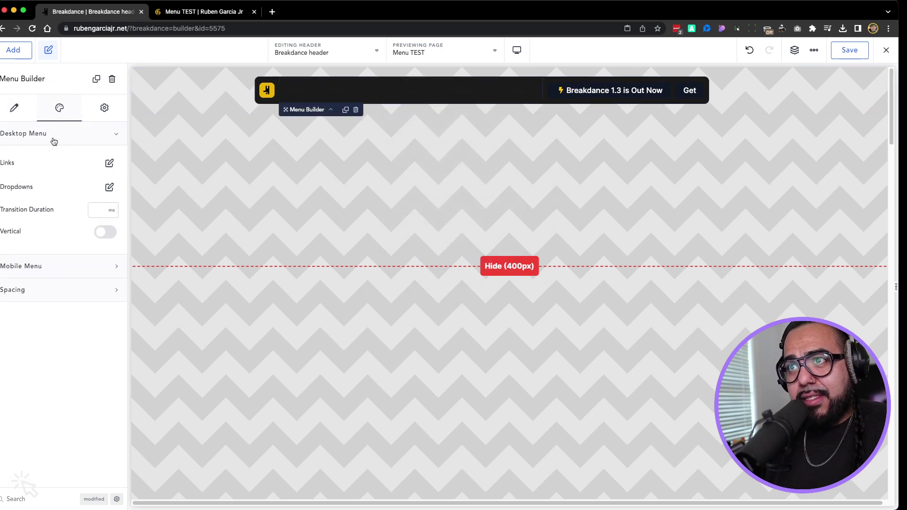
{"action": "left_click", "coordinate": [110, 164]}
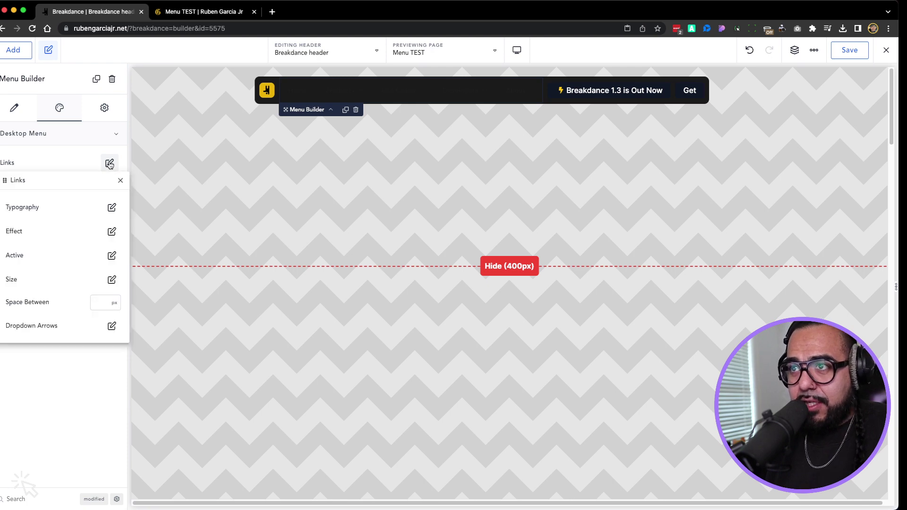
{"action": "left_click", "coordinate": [108, 205]}
{"action": "left_click", "coordinate": [118, 231]}
{"action": "left_click", "coordinate": [95, 381]}
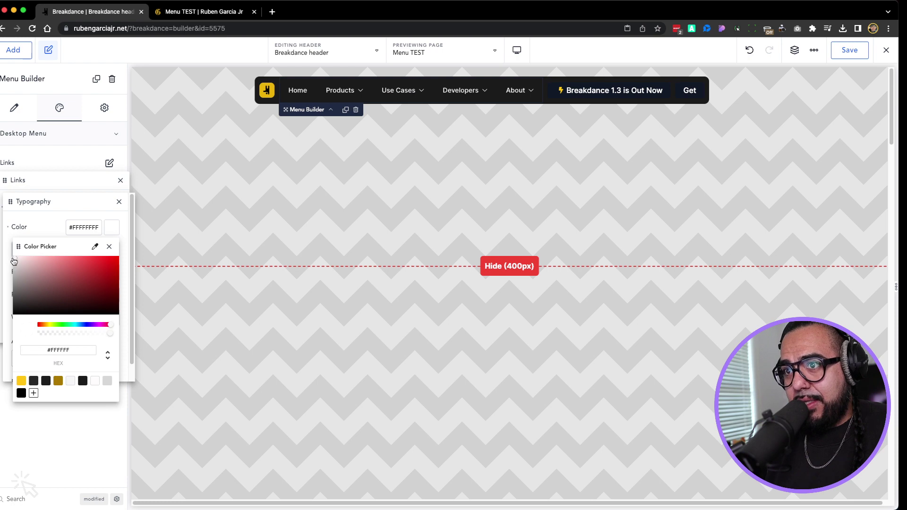
{"action": "left_click", "coordinate": [110, 246]}
{"action": "left_click", "coordinate": [119, 202]}
{"action": "left_click", "coordinate": [121, 180]}
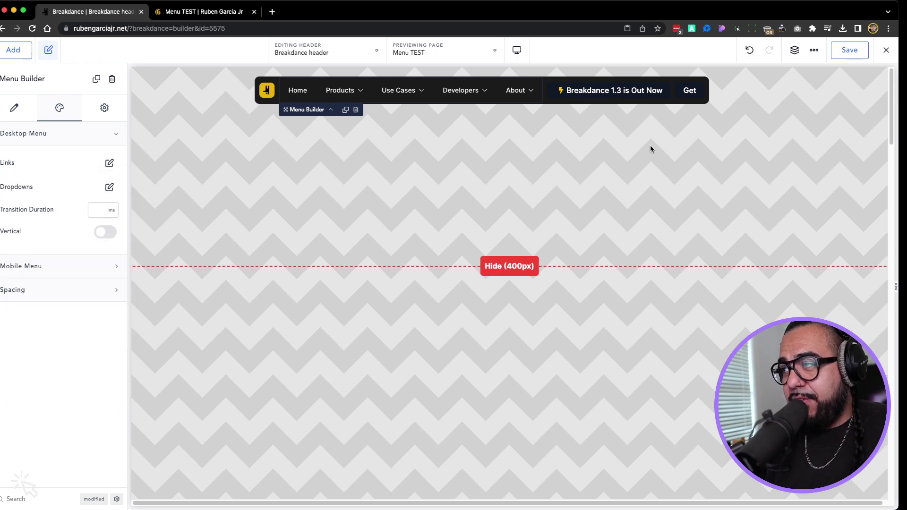
Save the white menu links and scroll the live Menu TEST page to review them.
{"action": "scroll", "coordinate": [791, 182], "scroll_direction": "down", "scroll_amount": 5}
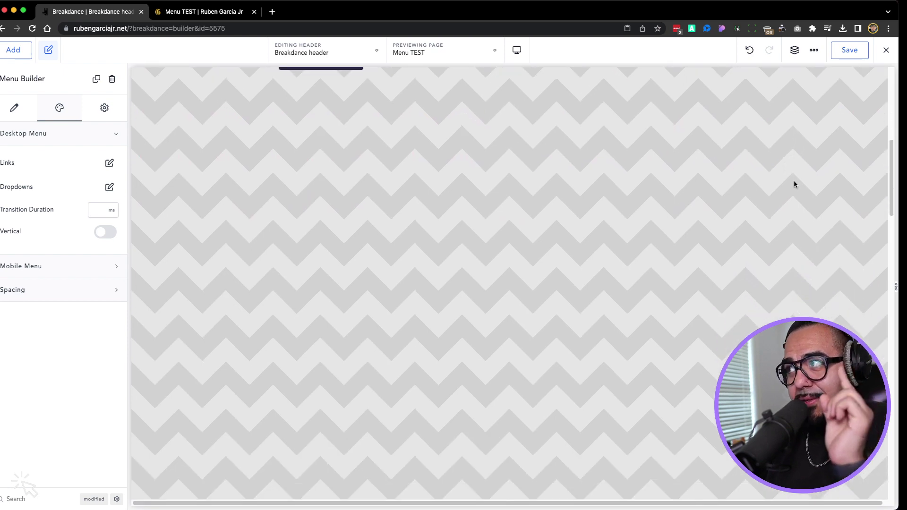
{"action": "scroll", "coordinate": [798, 185], "scroll_direction": "up", "scroll_amount": 5}
{"action": "left_click", "coordinate": [849, 50]}
{"action": "left_click", "coordinate": [175, 14]}
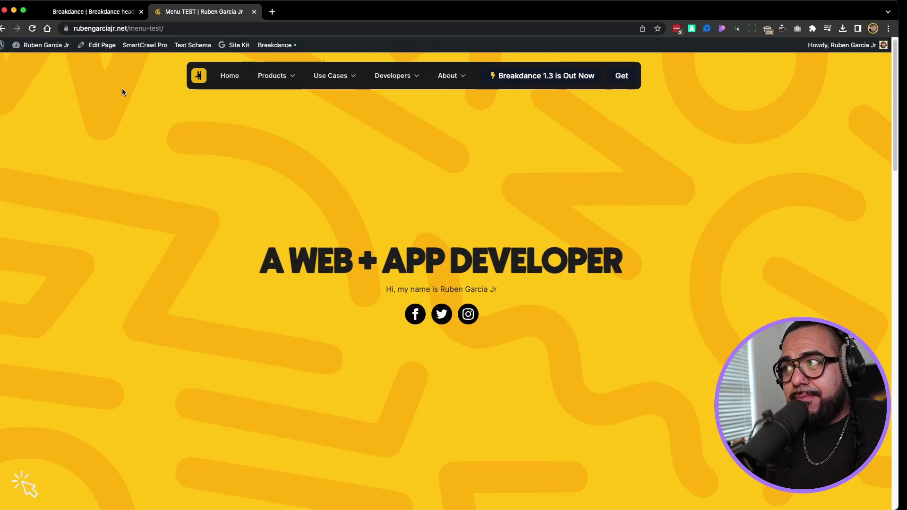
{"action": "scroll", "coordinate": [122, 91], "scroll_direction": "down", "scroll_amount": 2}
{"action": "scroll", "coordinate": [122, 92], "scroll_direction": "down", "scroll_amount": 5}
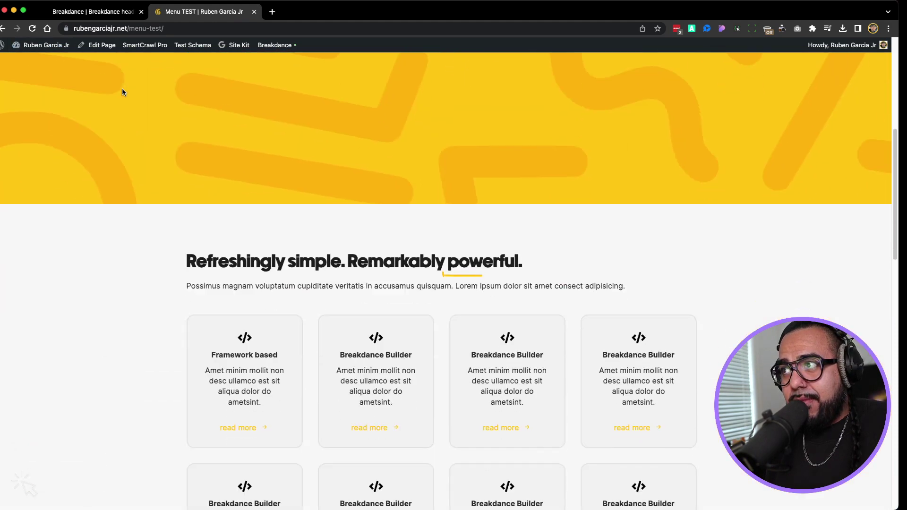
{"action": "scroll", "coordinate": [122, 92], "scroll_direction": "up", "scroll_amount": 6}
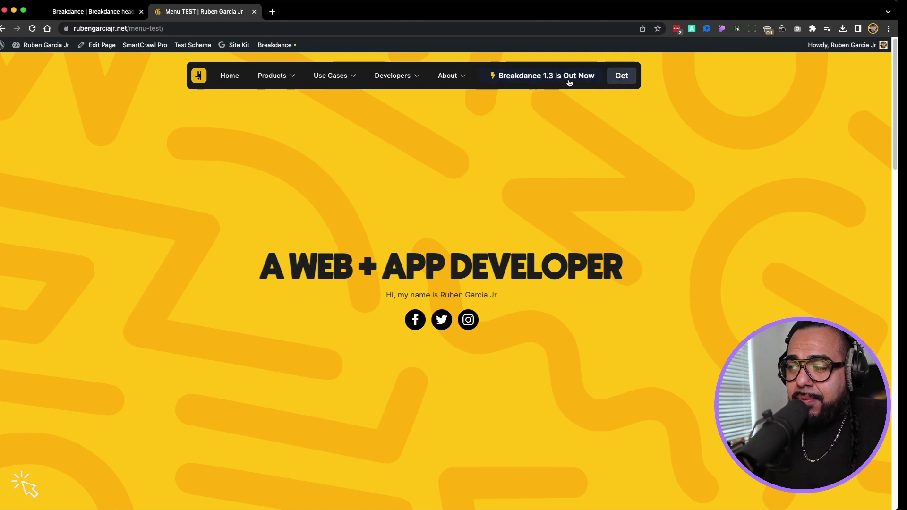
Give the 'Breakdance 1.3 is Out Now' button a dark gray #3E3E3E custom background.
{"action": "left_click", "coordinate": [80, 12]}
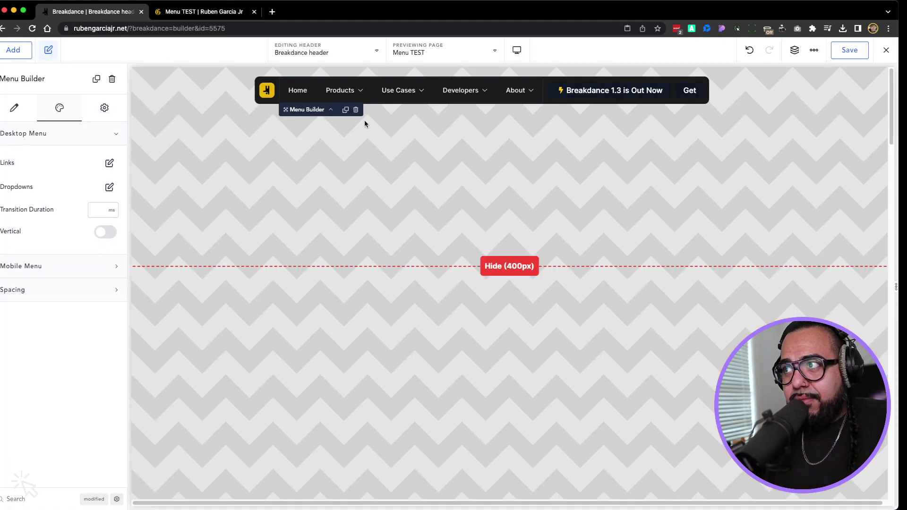
{"action": "left_click", "coordinate": [572, 92]}
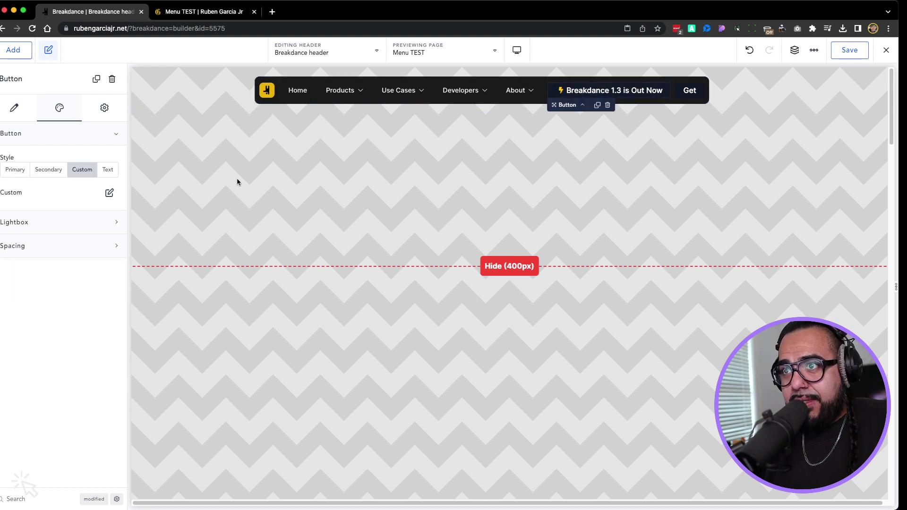
{"action": "left_click", "coordinate": [112, 198]}
{"action": "left_click", "coordinate": [106, 260]}
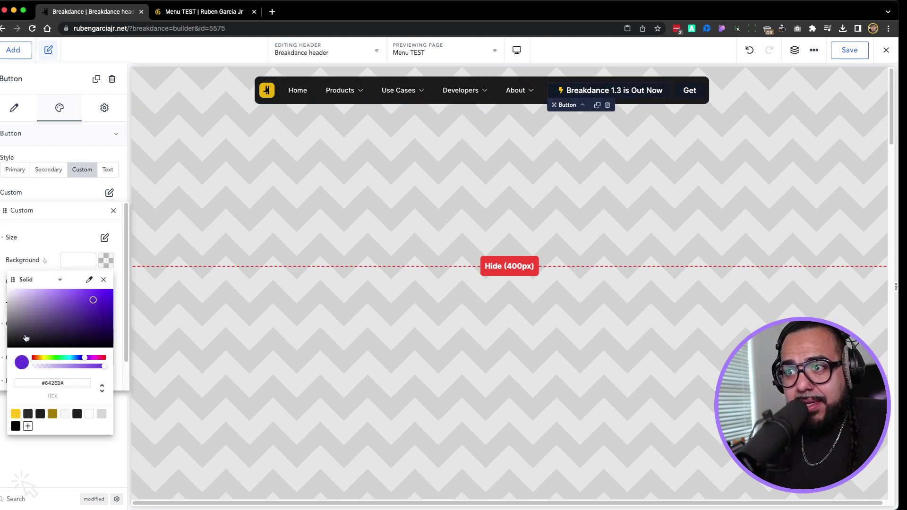
{"action": "left_click", "coordinate": [12, 325]}
{"action": "mouse_move", "coordinate": [11, 325]}
{"action": "left_mouse_down"}
{"action": "mouse_move", "coordinate": [5, 316]}
{"action": "mouse_move", "coordinate": [0, 337]}
{"action": "left_mouse_up"}
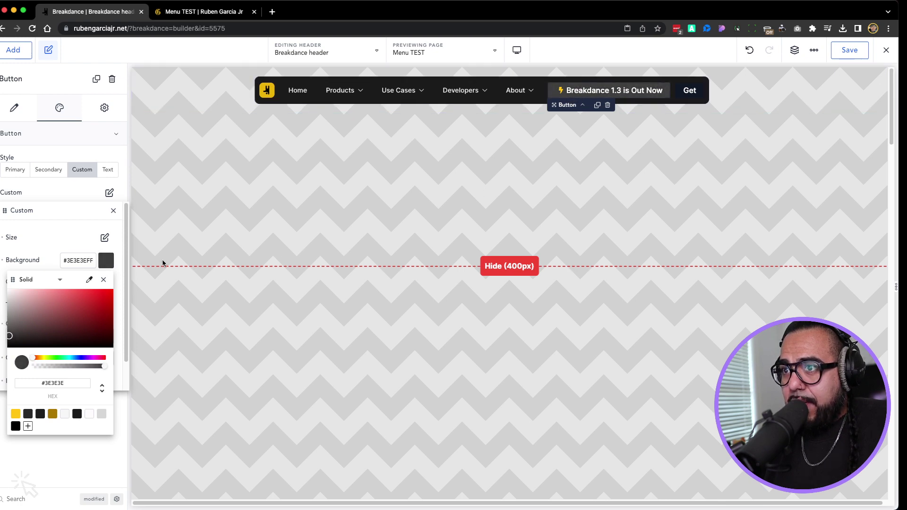
{"action": "left_click", "coordinate": [104, 279]}
{"action": "left_click", "coordinate": [114, 210]}
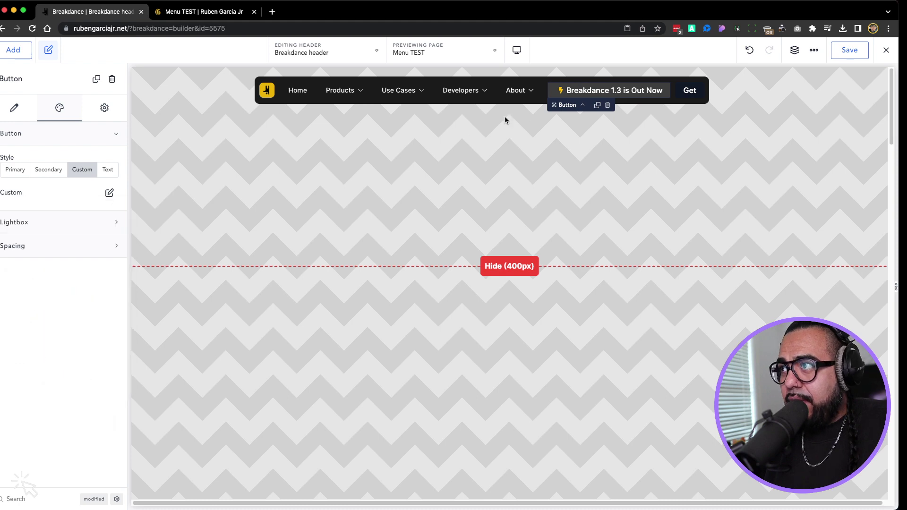
Copy that button's design and paste it onto the Get button.
{"action": "right_click", "coordinate": [568, 88]}
{"action": "left_click", "coordinate": [583, 98]}
{"action": "right_click", "coordinate": [688, 89]}
{"action": "left_click", "coordinate": [711, 137]}
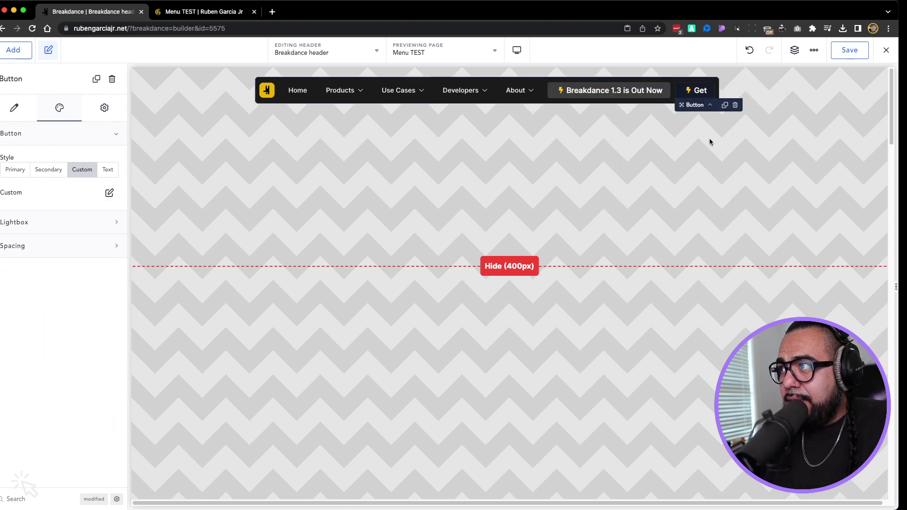
Remove the lightning icon from the Get button and save the header.
{"action": "right_click", "coordinate": [689, 94]}
{"action": "left_click", "coordinate": [688, 93]}
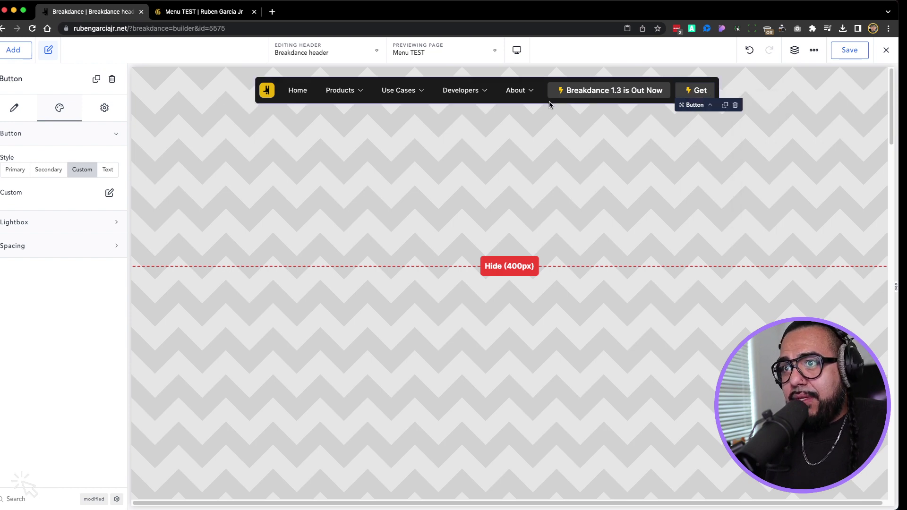
{"action": "left_click", "coordinate": [109, 193]}
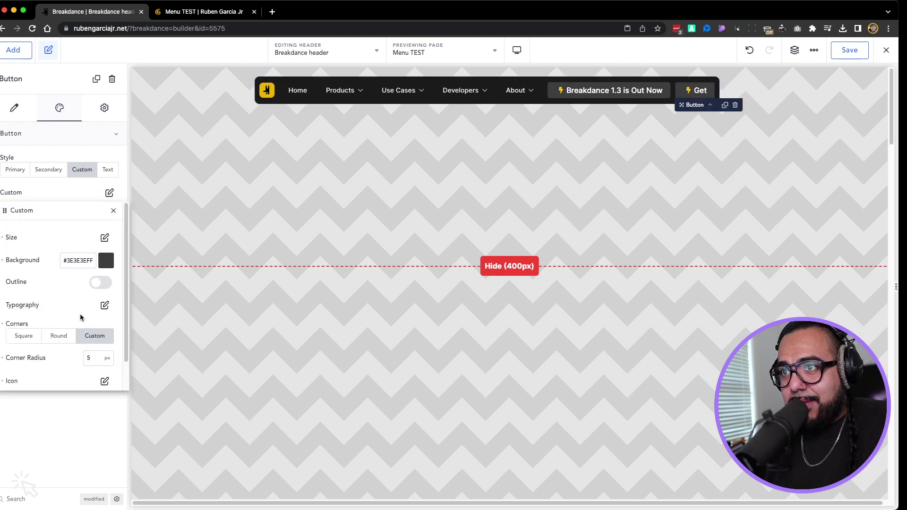
{"action": "scroll", "coordinate": [82, 314], "scroll_direction": "down", "scroll_amount": 2}
{"action": "key", "text": "Escape"}
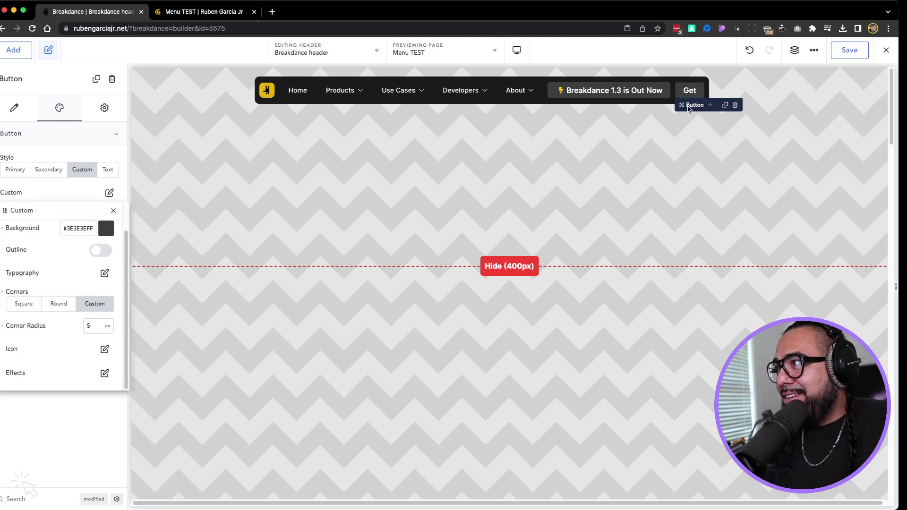
{"action": "left_click", "coordinate": [848, 50]}
On the live Menu TEST page, scroll down and back up to confirm the header stays sticky with both gray buttons.
{"action": "left_click", "coordinate": [241, 12]}
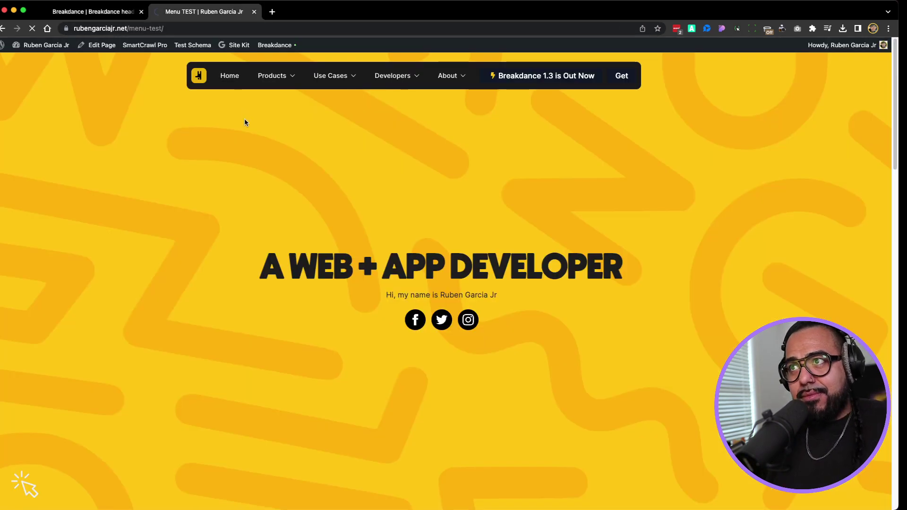
{"action": "scroll", "coordinate": [259, 154], "scroll_direction": "down", "scroll_amount": 3}
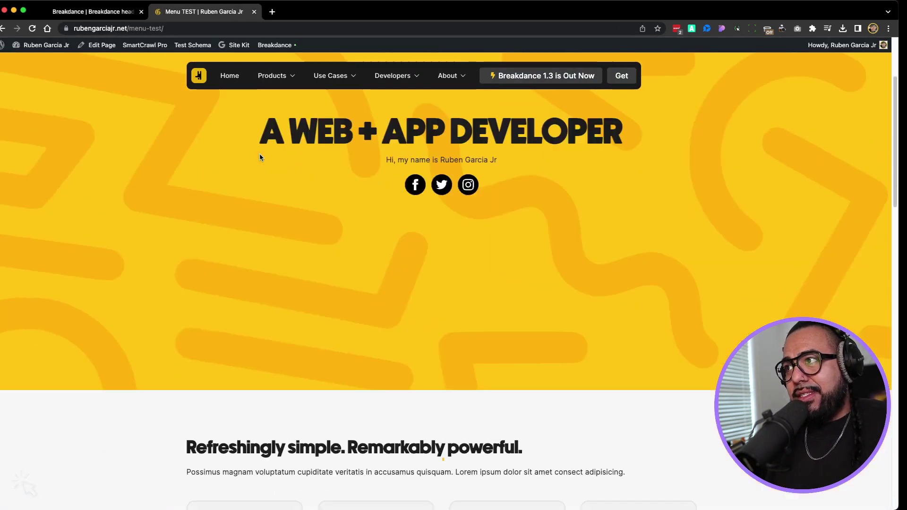
{"action": "scroll", "coordinate": [259, 157], "scroll_direction": "down", "scroll_amount": 10}
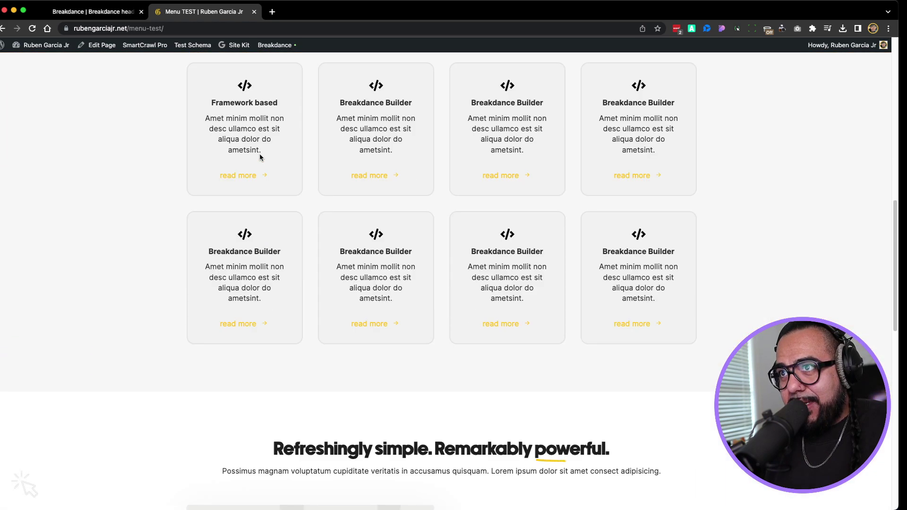
{"action": "scroll", "coordinate": [260, 158], "scroll_direction": "up", "scroll_amount": 6}
{"action": "scroll", "coordinate": [259, 157], "scroll_direction": "up", "scroll_amount": 7}
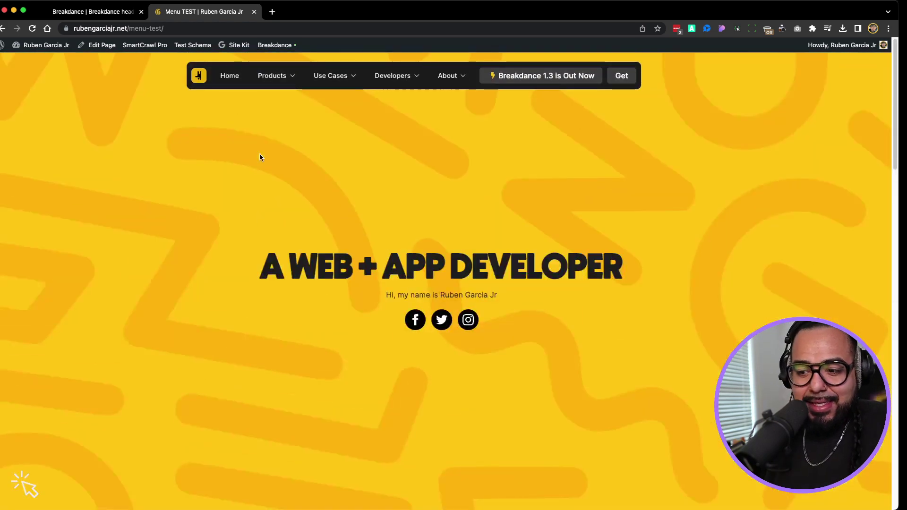